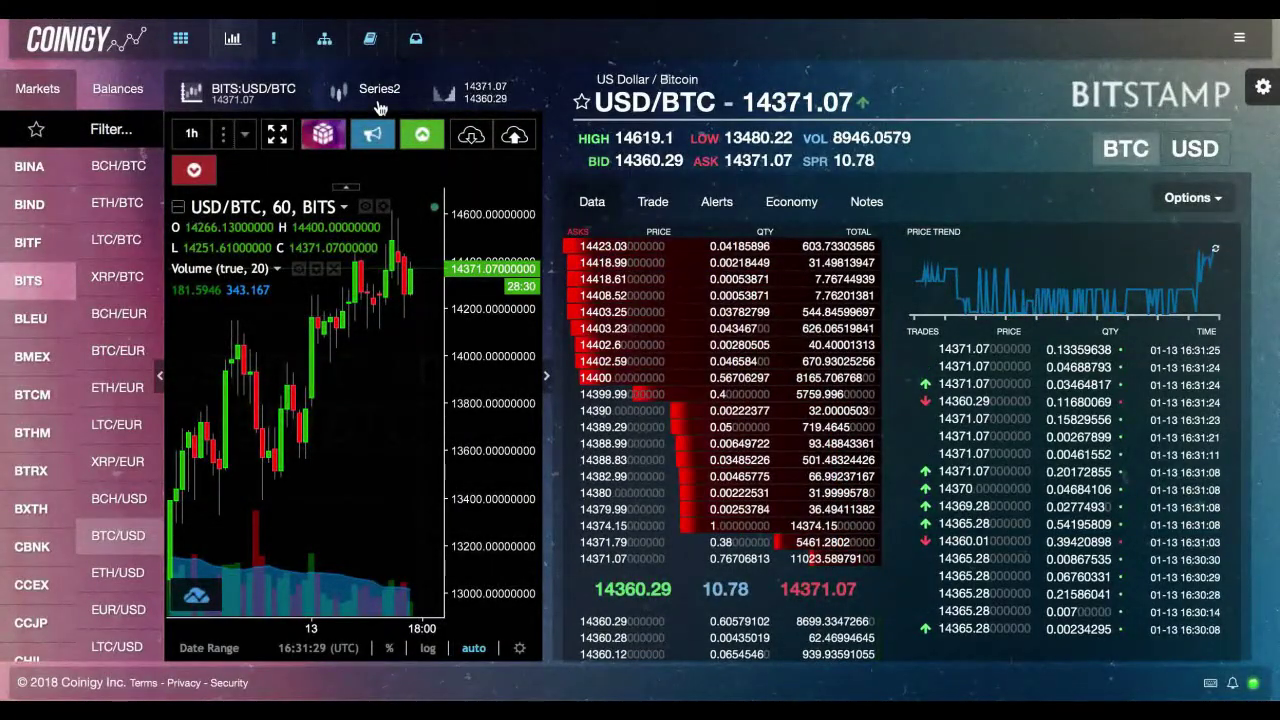
- Switch from Coinigy's Bitstamp USD/BTC view to the Binance home page tab
left_click(167, 16)
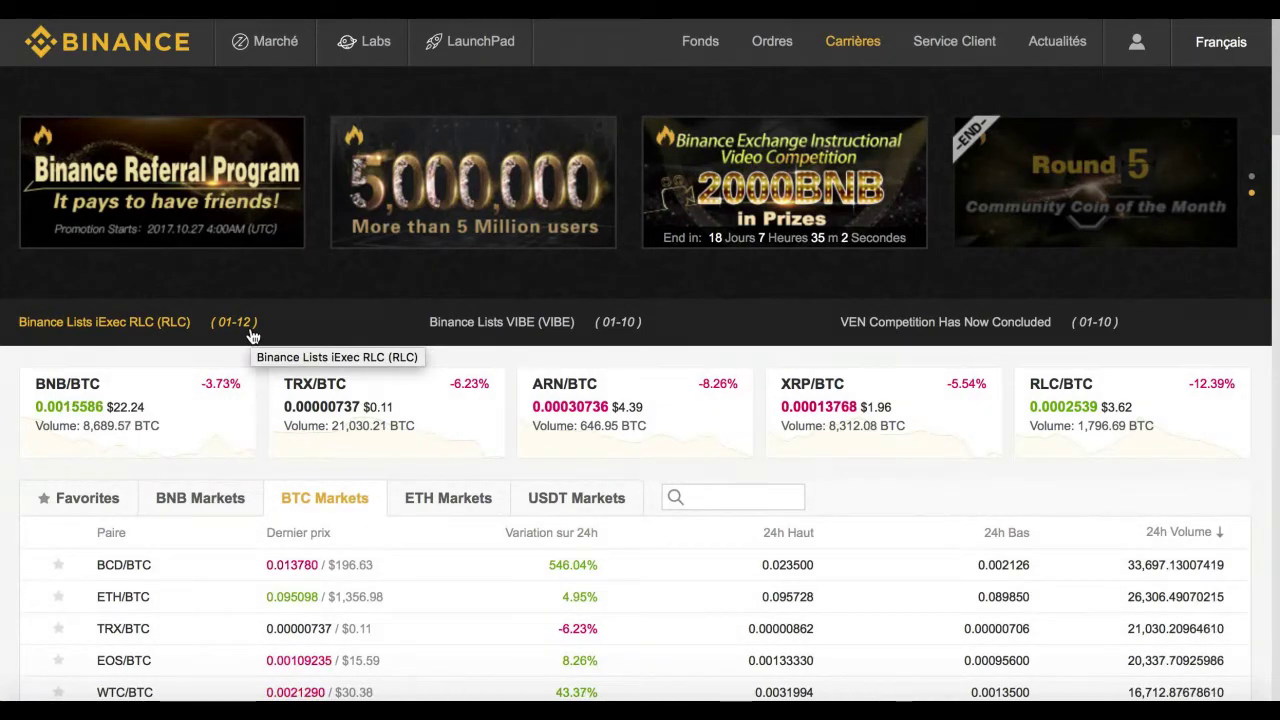
mouse_move(1136, 45)
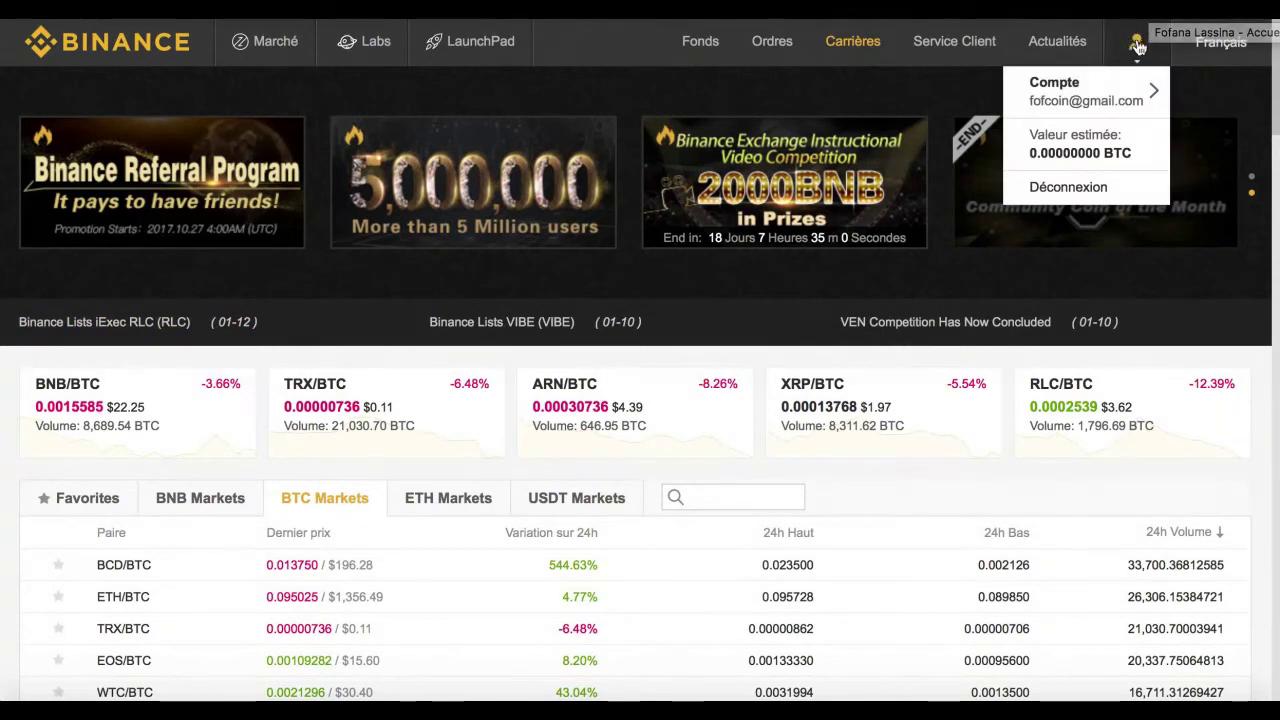
- Go to the Compte security page and open the API Configuration page for a new key
left_click(1082, 96)
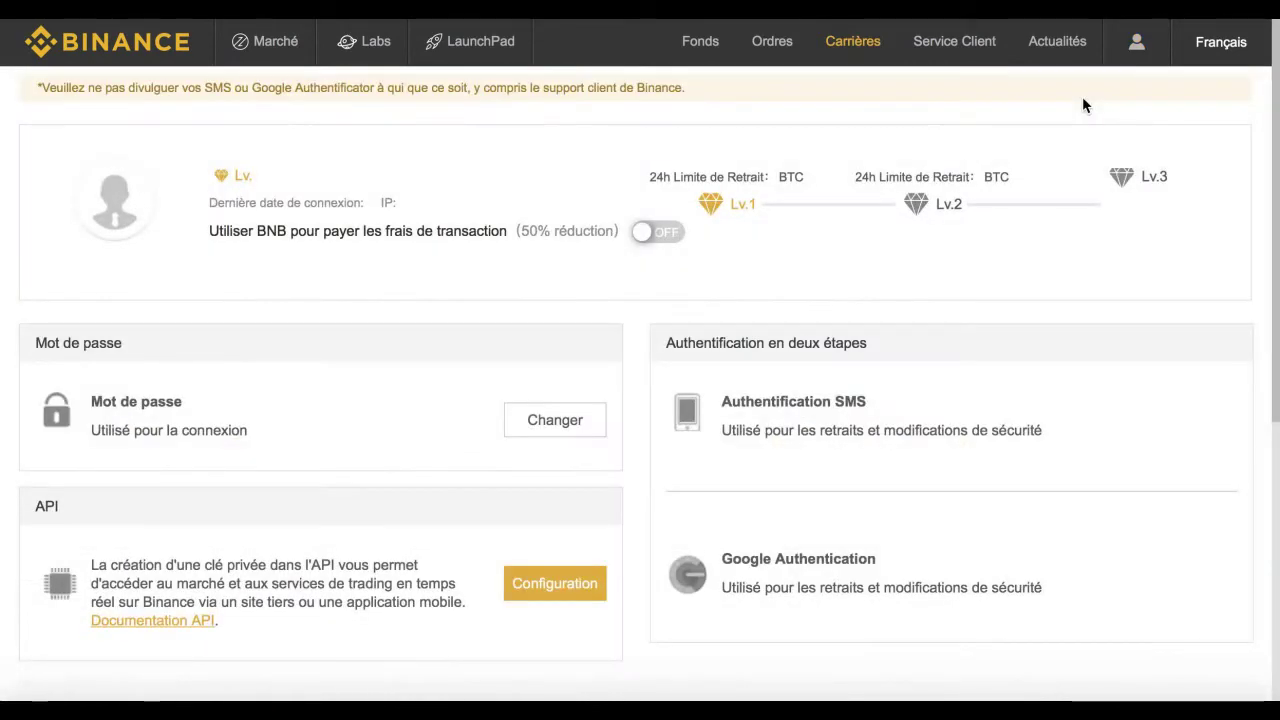
scroll(482, 370, "down", 5)
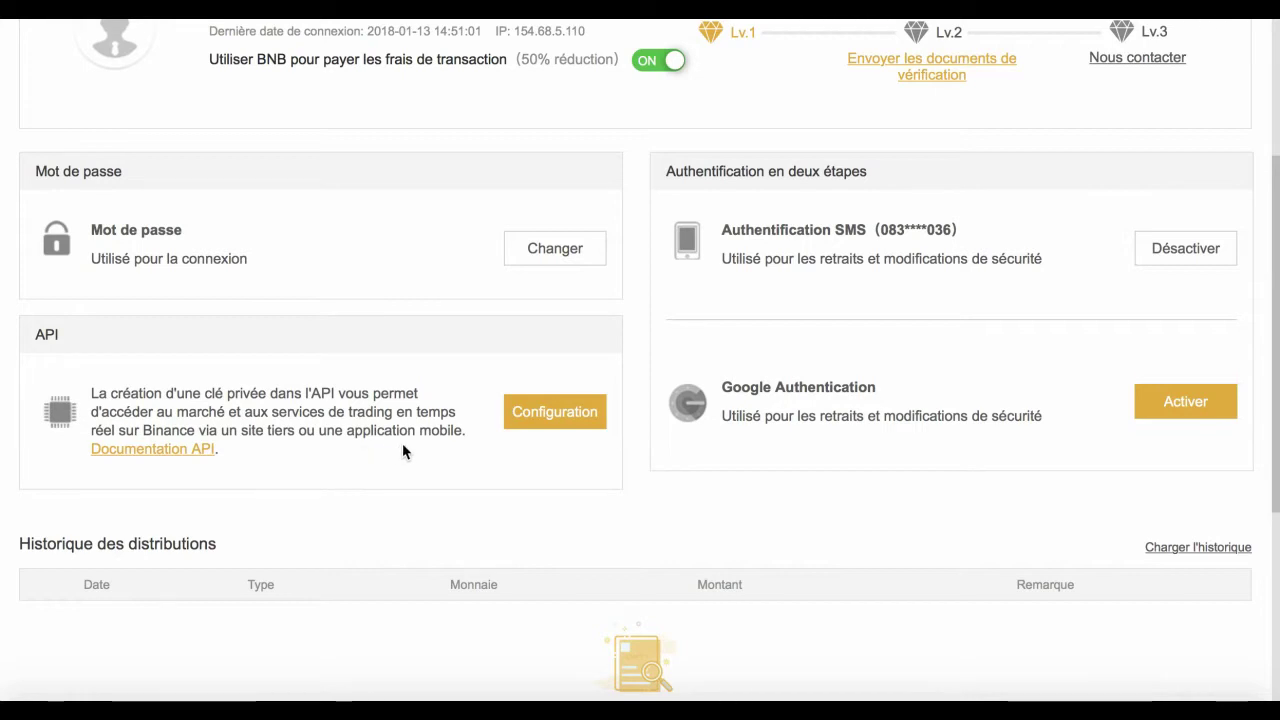
left_click(554, 412)
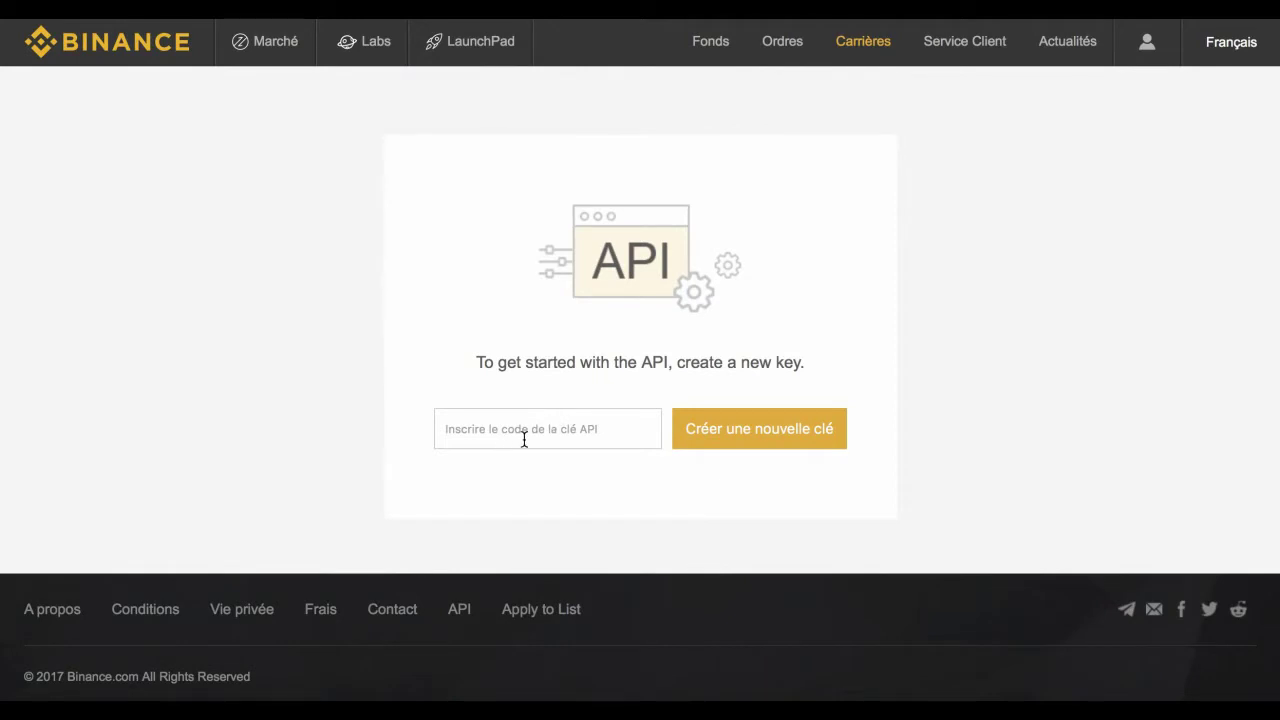
- Label the new Binance API key 'Biance' and submit it with 'Créer une nouvelle clé'
left_click(524, 438)
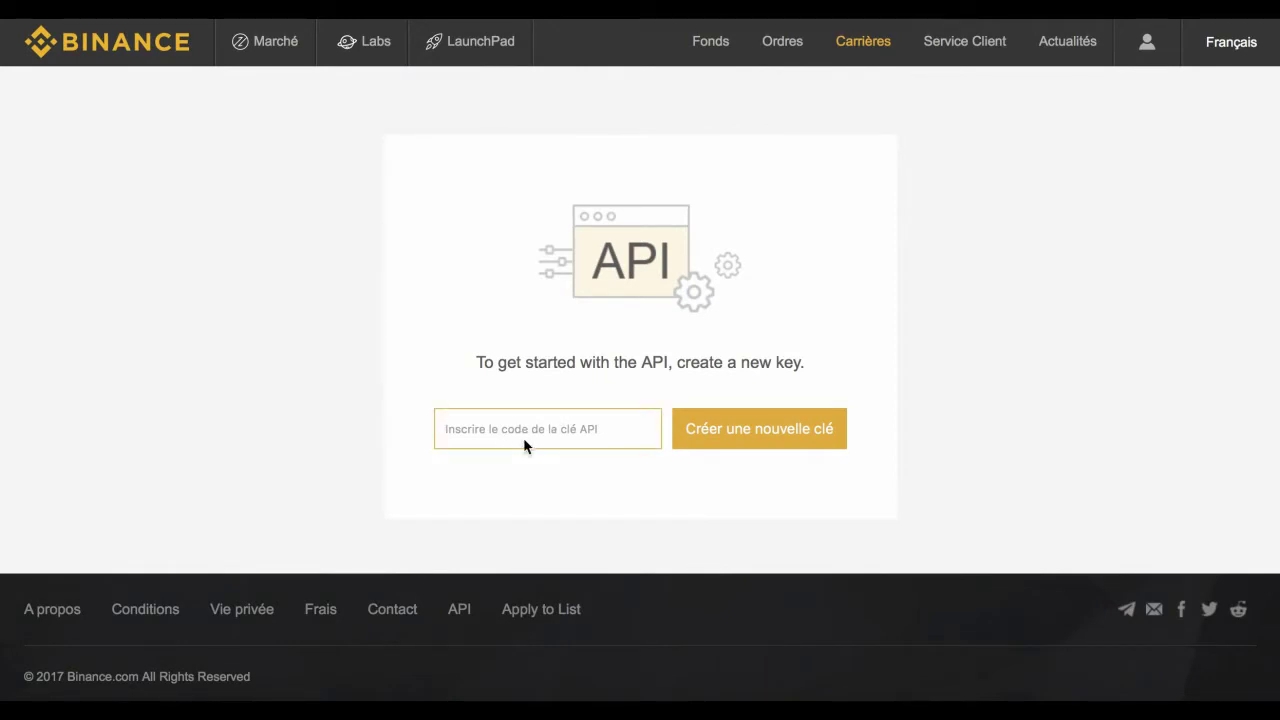
type("Biance")
left_click(767, 440)
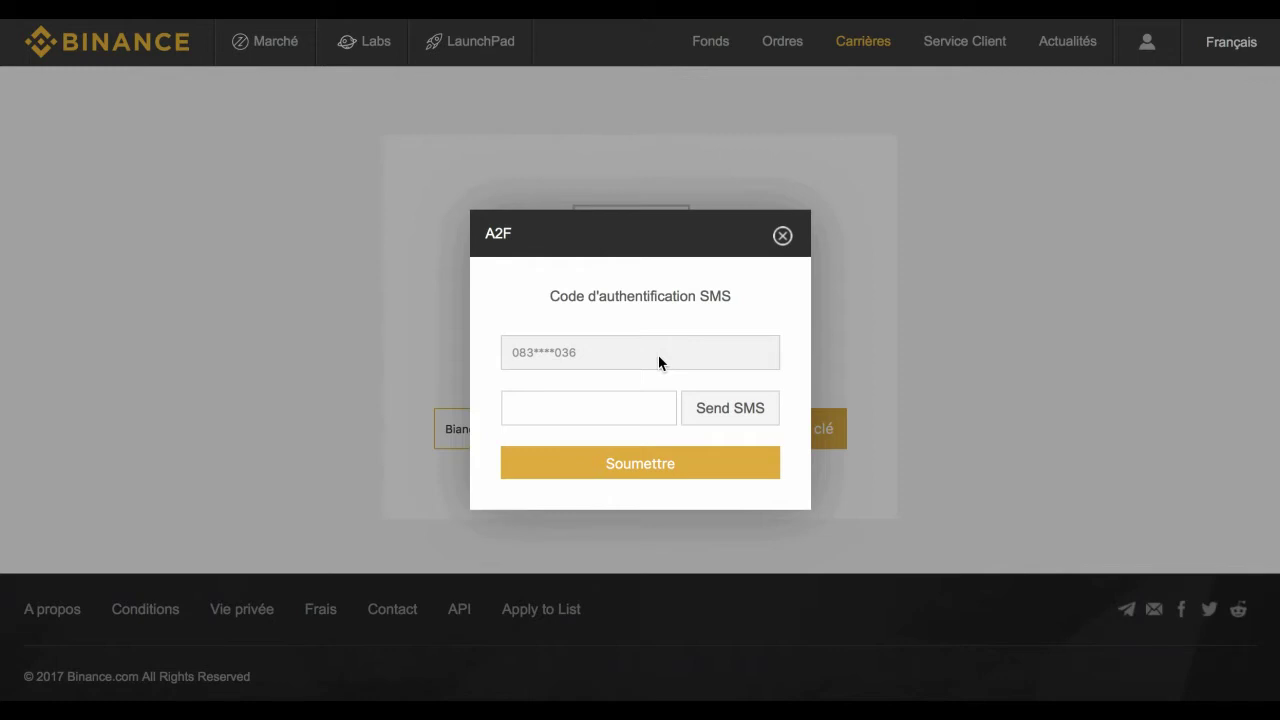
- Have Binance send the SMS verification code for the new API key
left_click(744, 416)
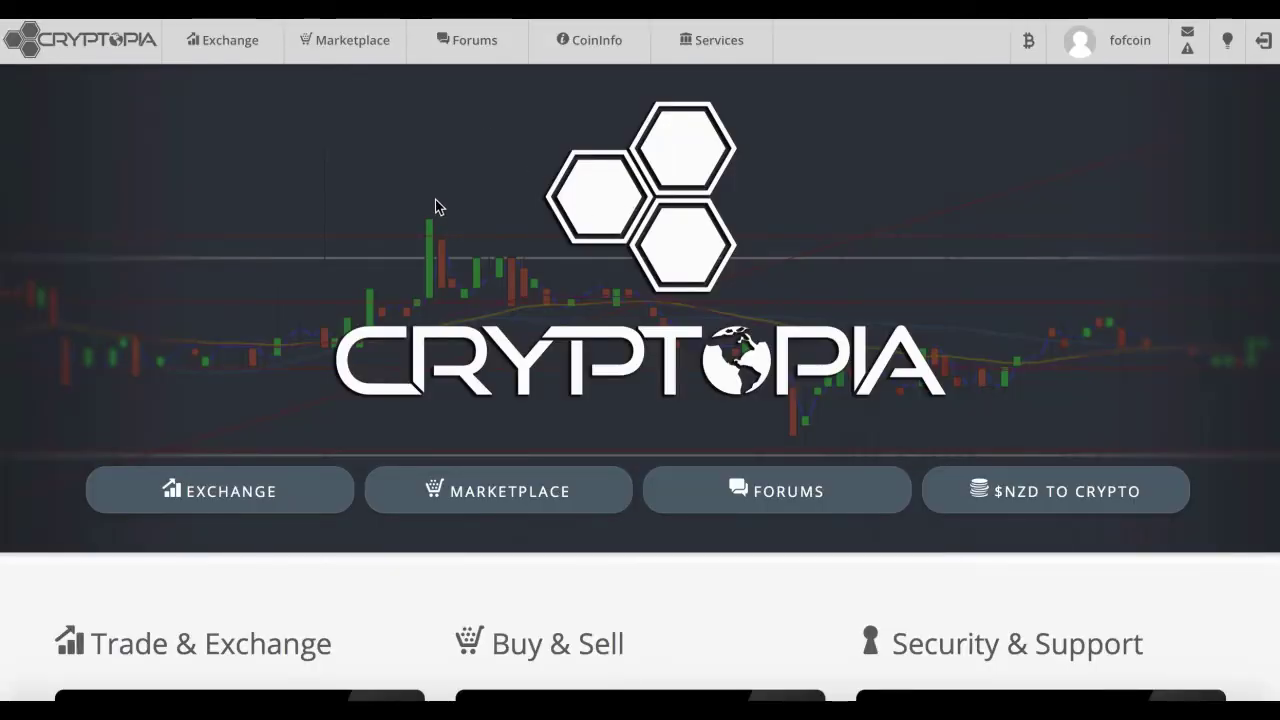
- Unlock Cryptopia's Settings > Security page by entering the two-factor PIN
left_click(1145, 41)
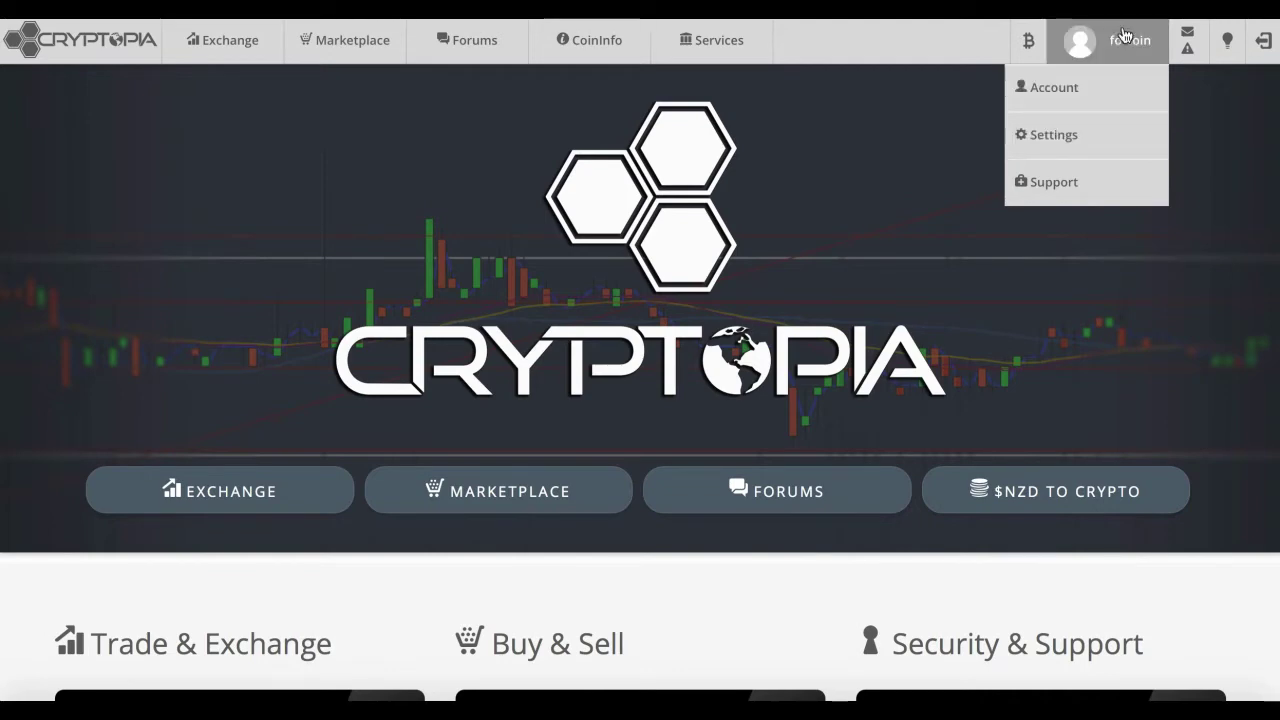
left_click(1053, 137)
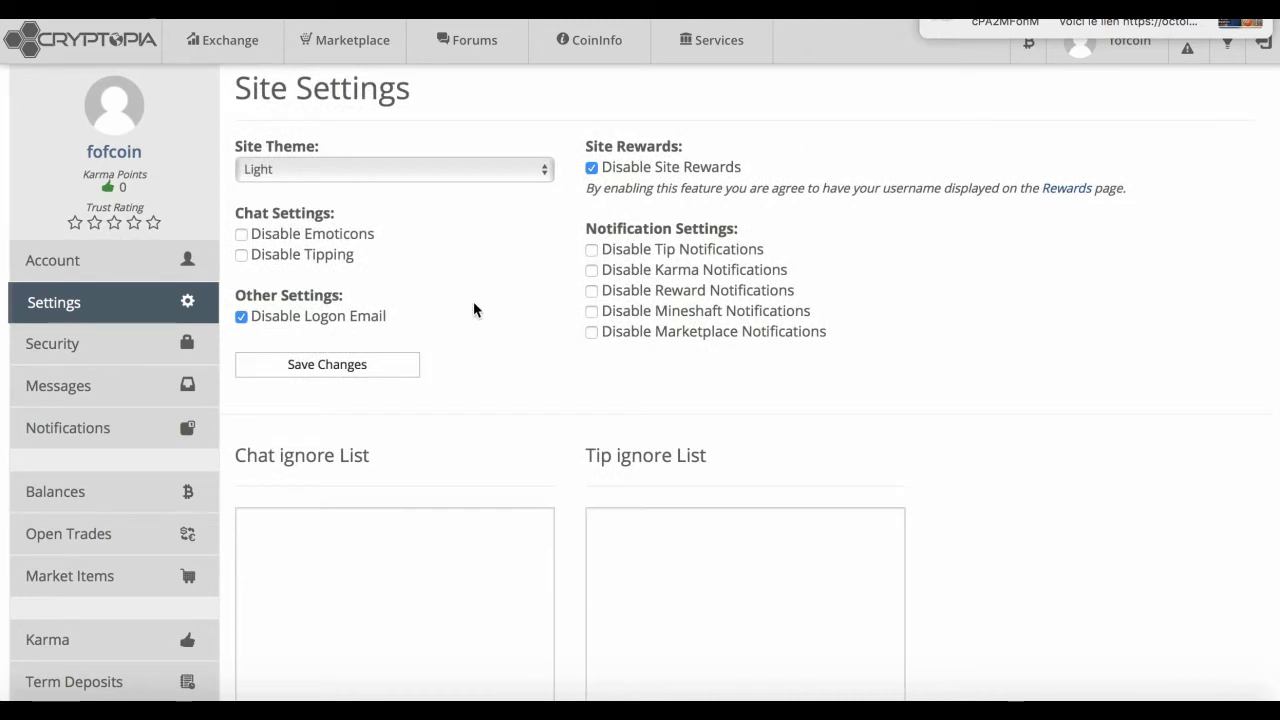
left_click(130, 352)
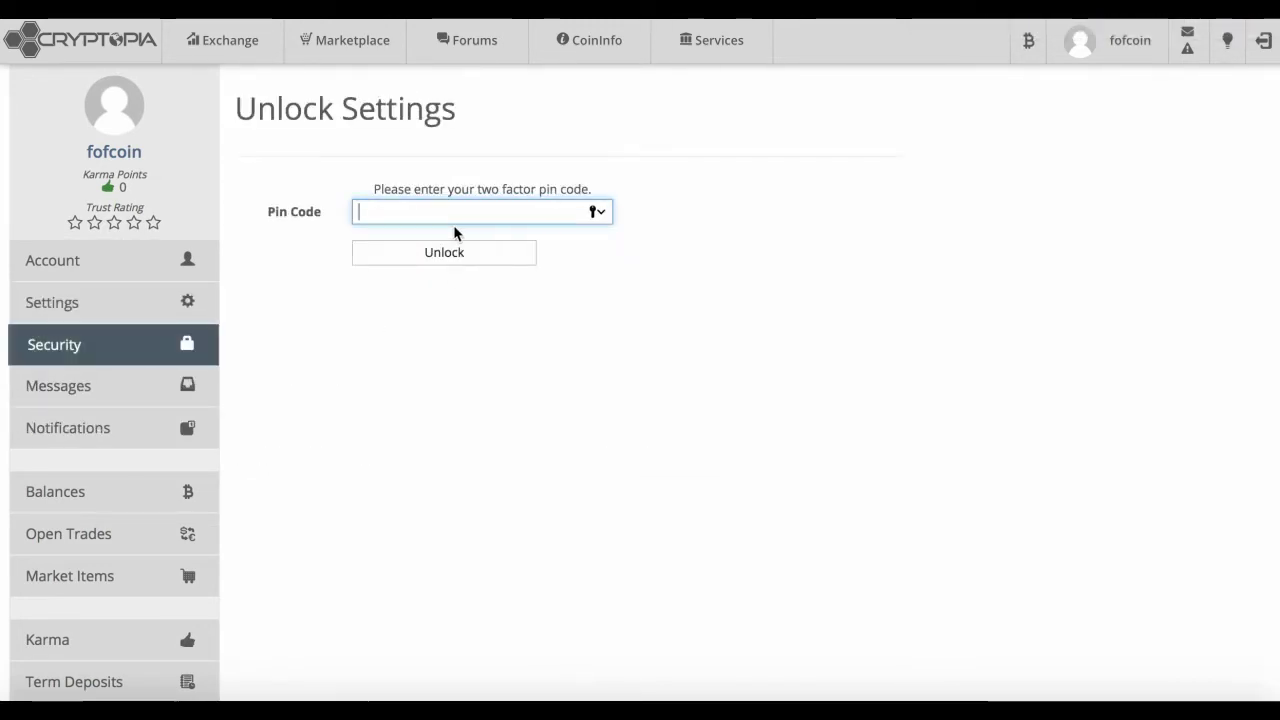
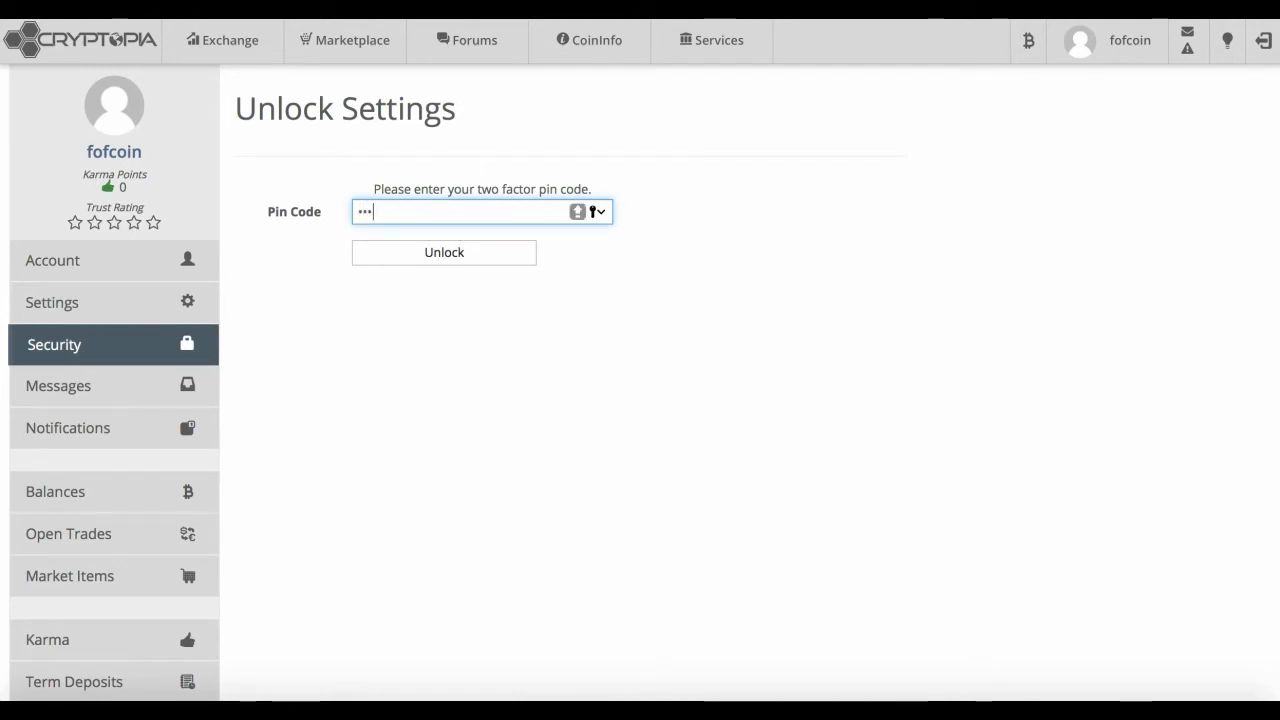
left_click(483, 262)
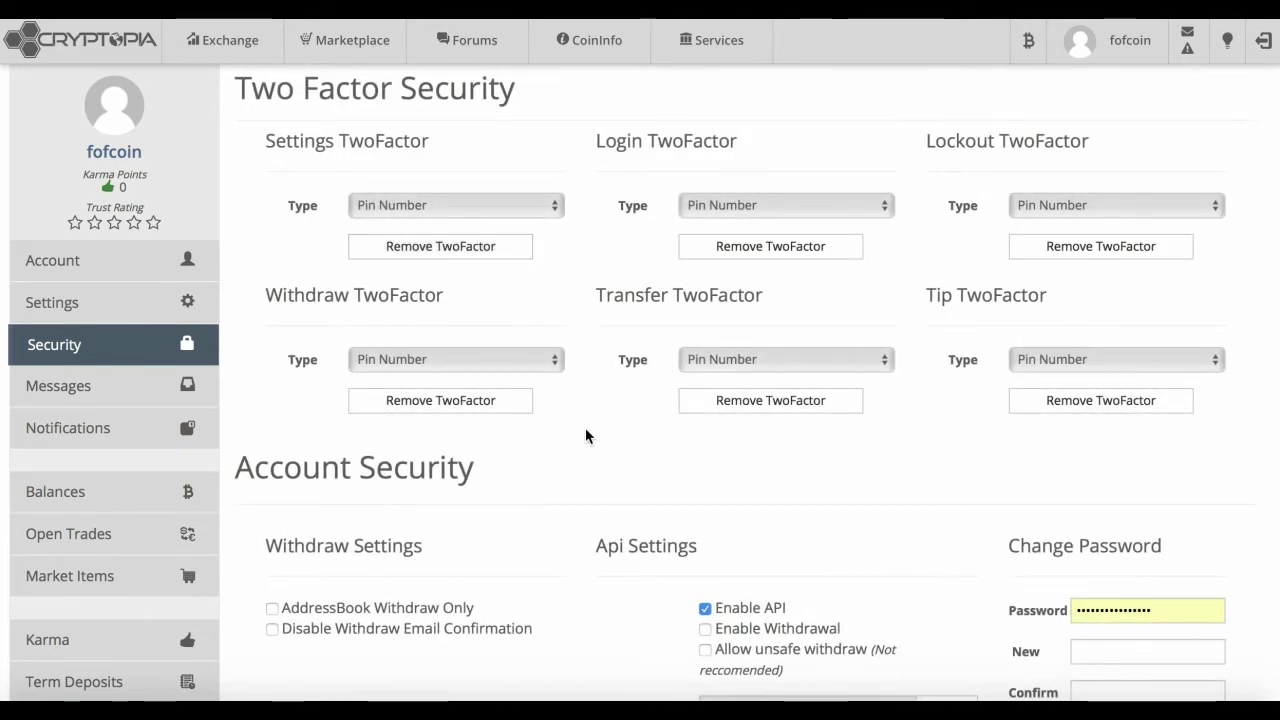
- Keep Enable API ticked, generate a new Cryptopia API key and secret, and save the changes
scroll(585, 436, "down", 3)
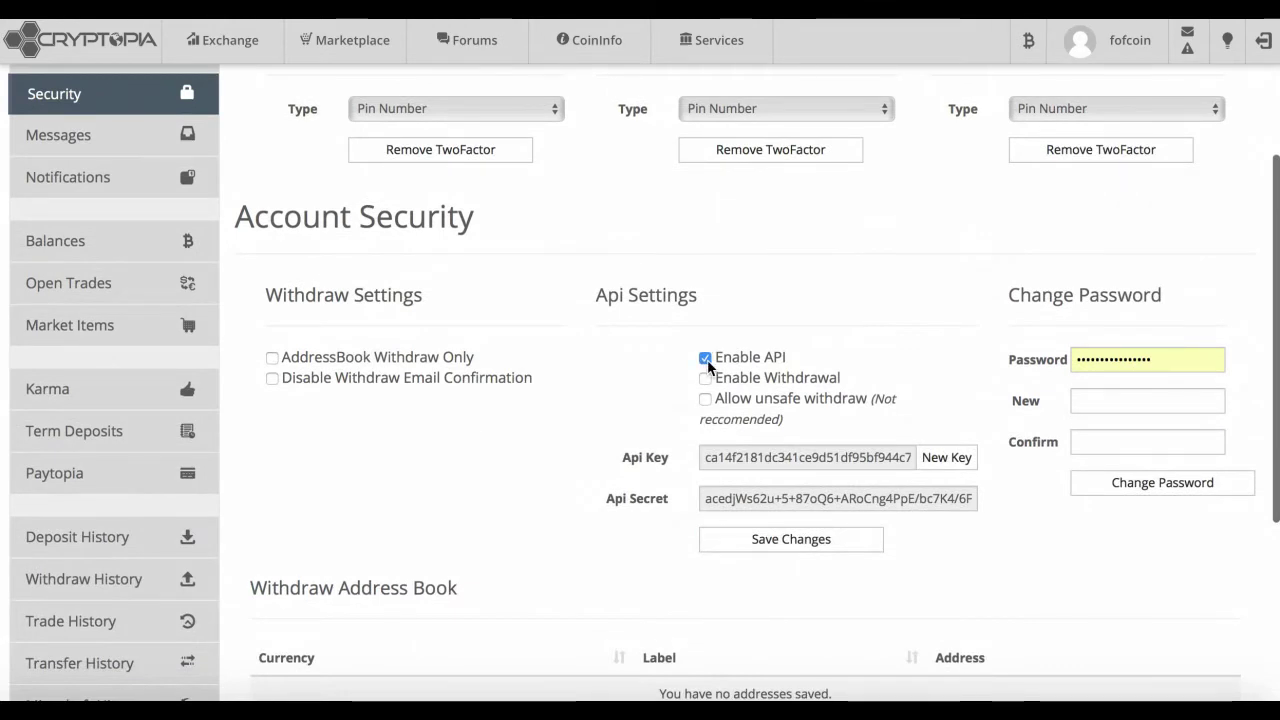
left_click(706, 360)
left_click(706, 360)
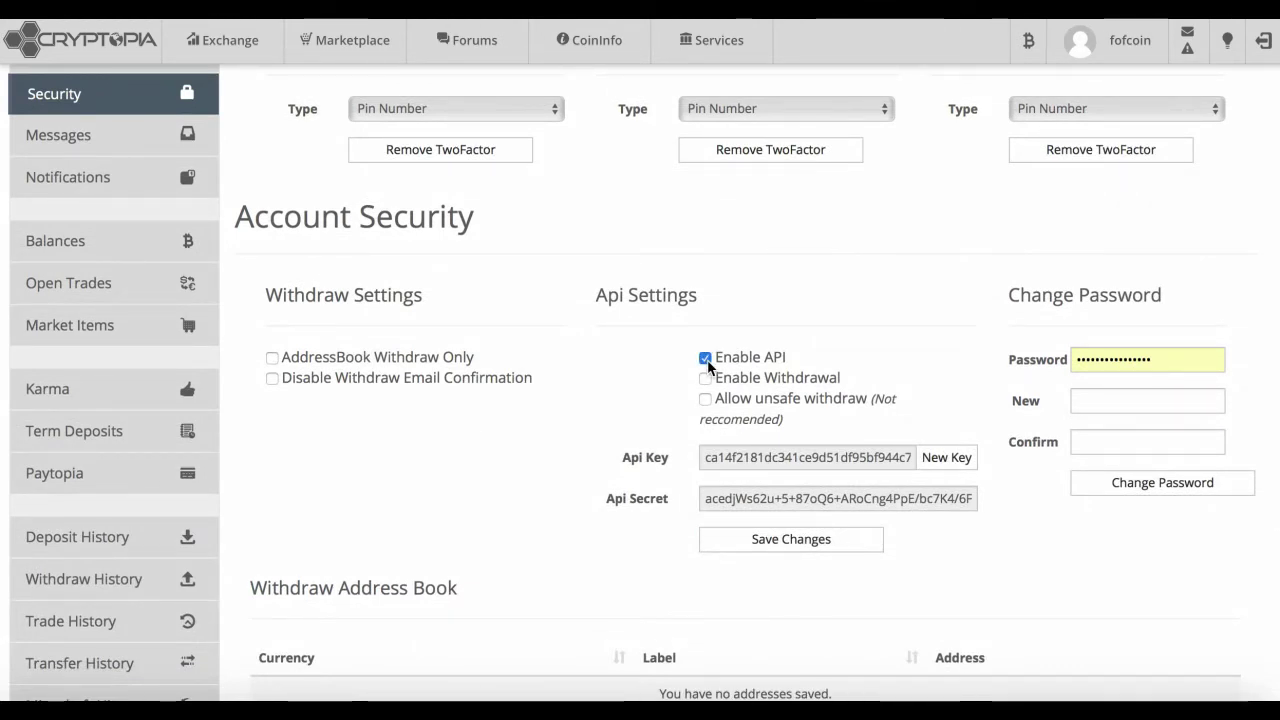
left_click(955, 462)
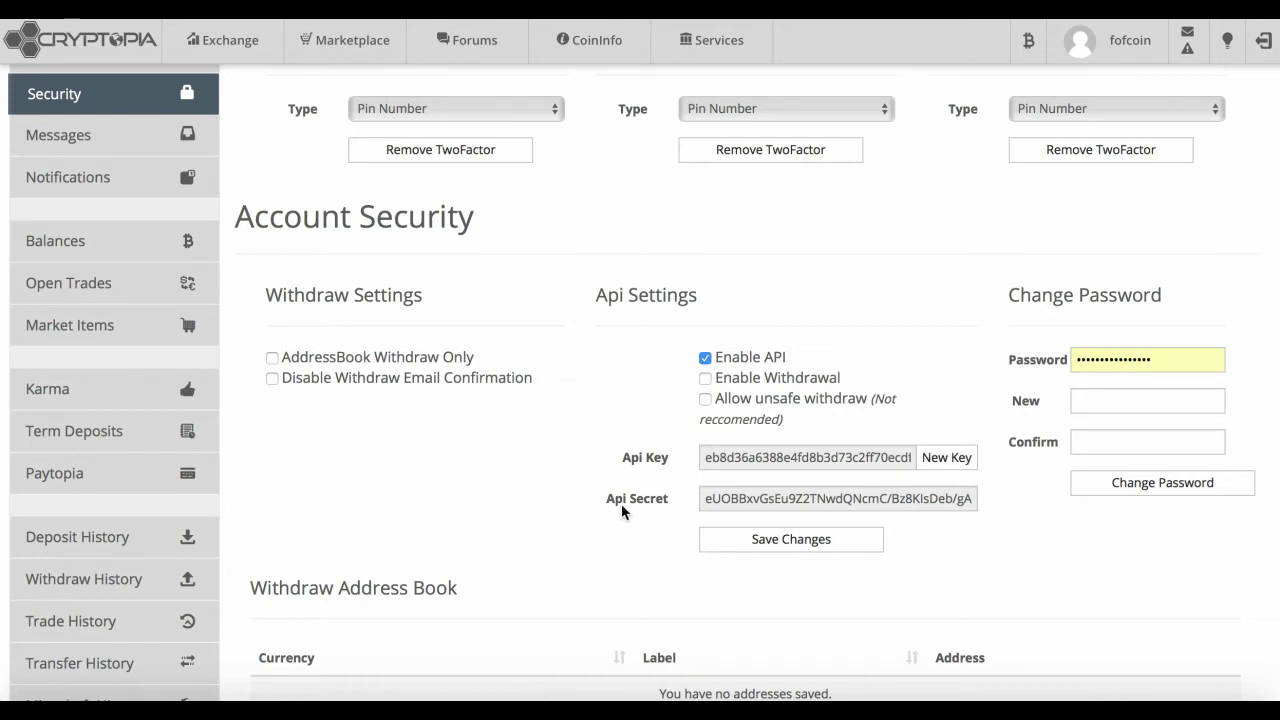
left_click(799, 545)
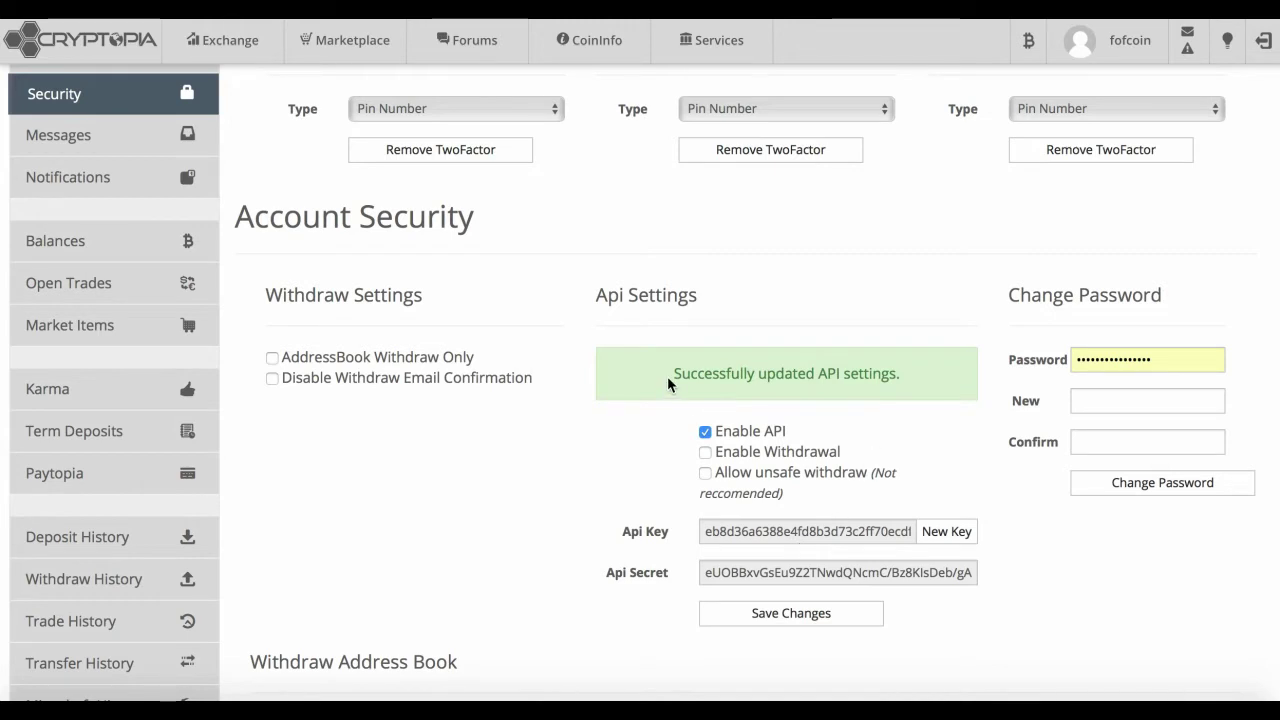
left_click_drag(671, 374, 902, 380)
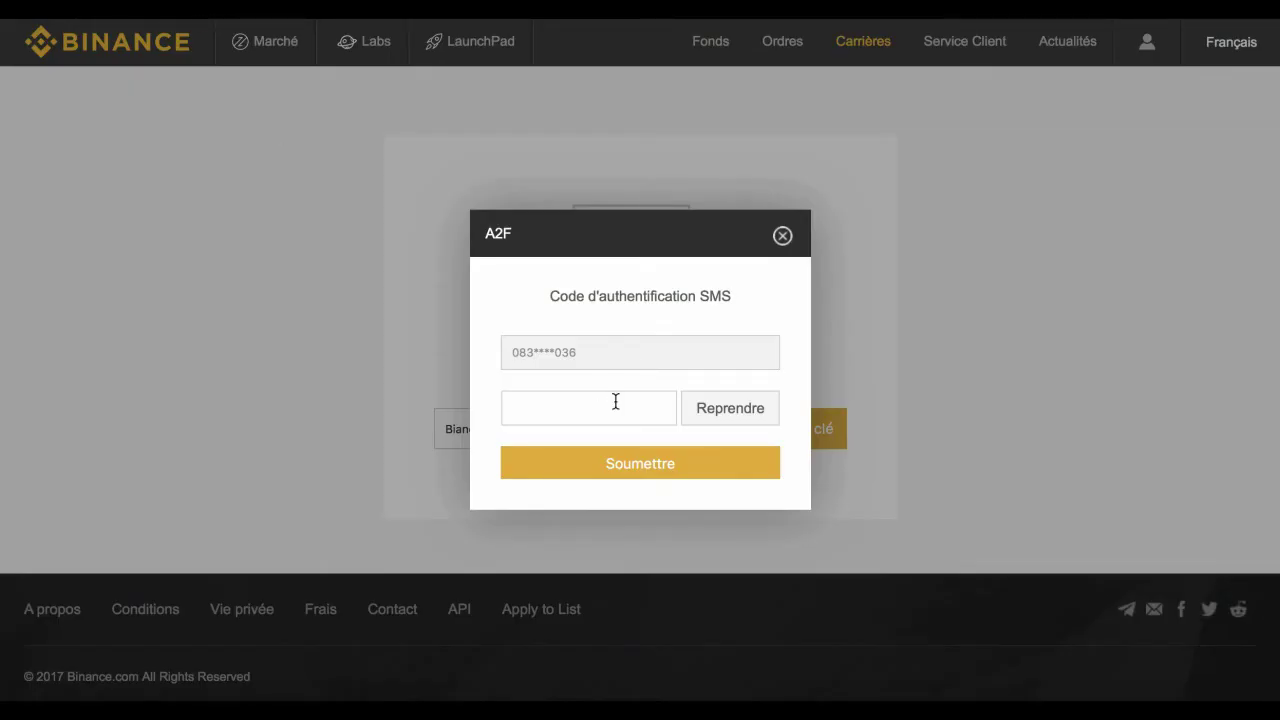
- Enter the SMS verification code, resend for a fresh one, and submit it to create the Biance key
left_click(603, 403)
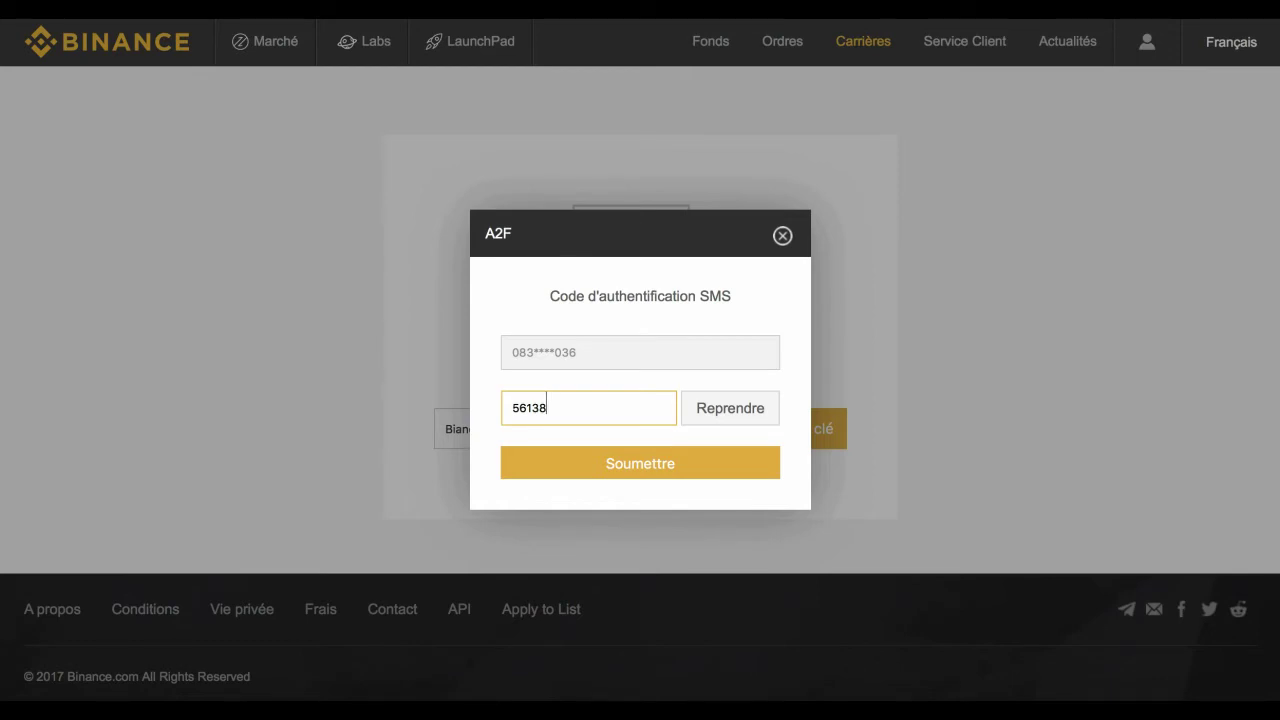
left_click(745, 418)
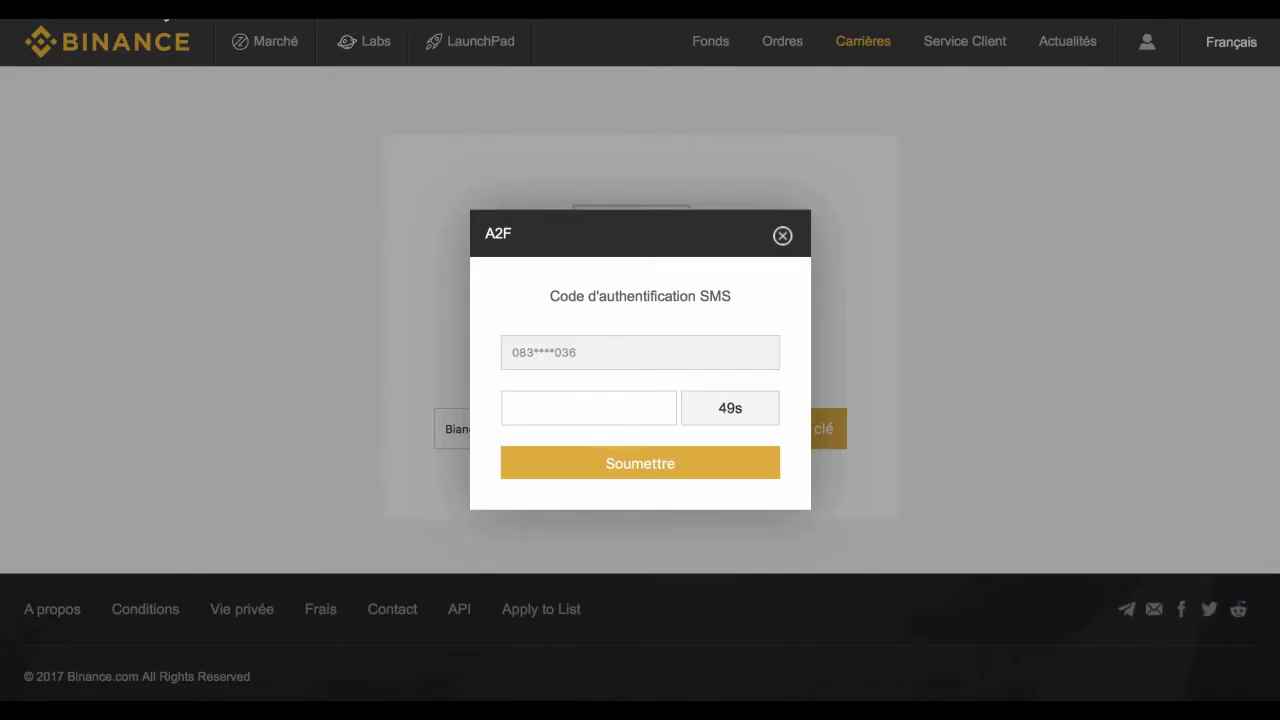
left_click(626, 416)
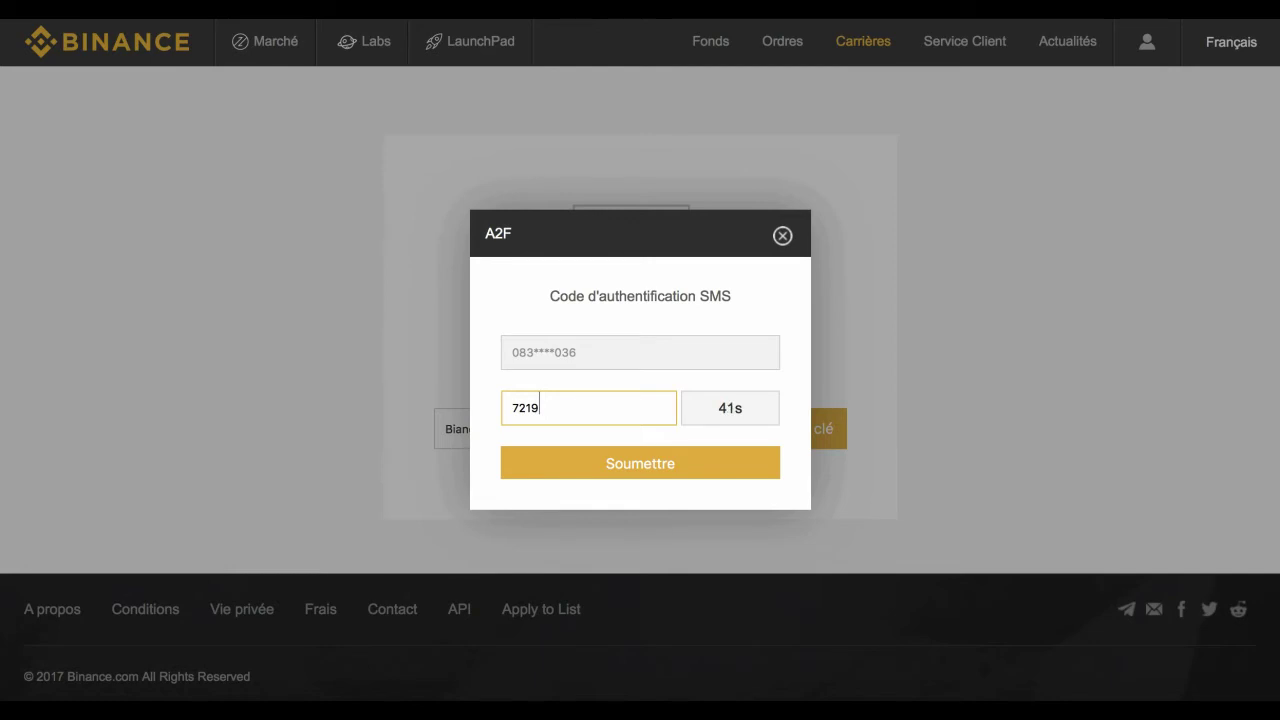
left_click(645, 474)
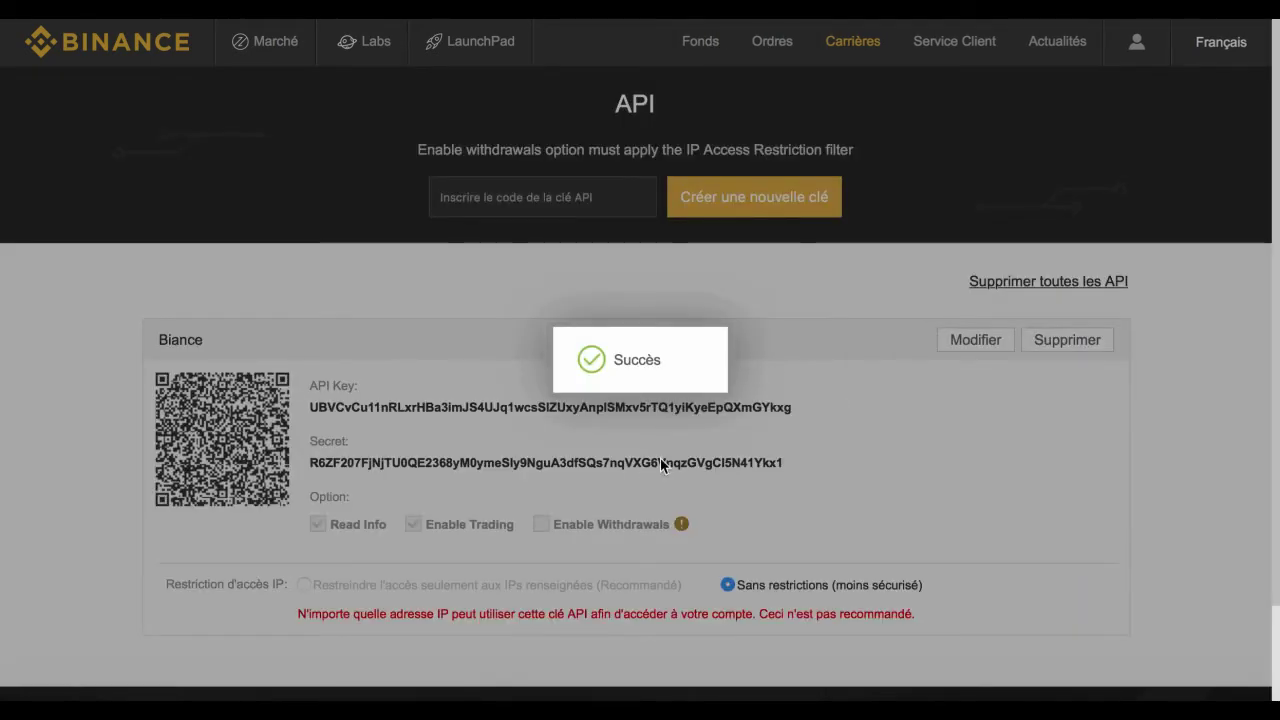
- Select and copy the Biance API Key and Secret strings
scroll(798, 393, "down", 1)
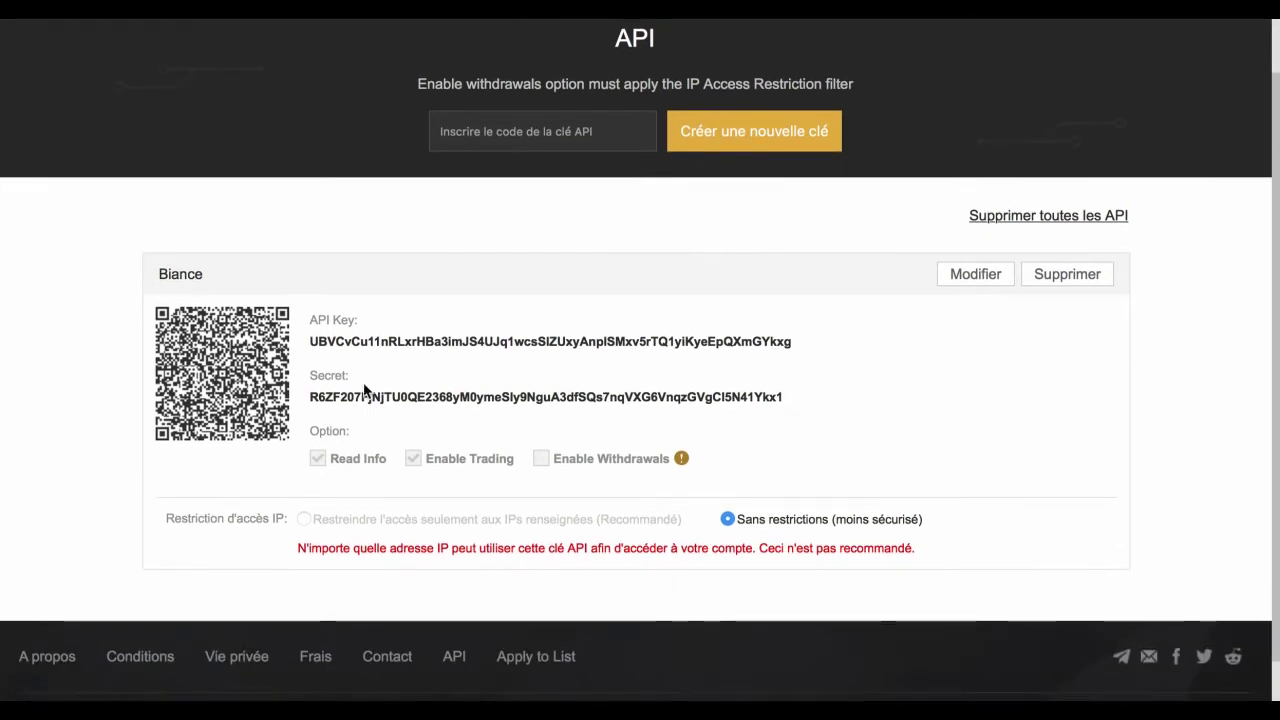
left_click_drag(311, 342, 863, 354)
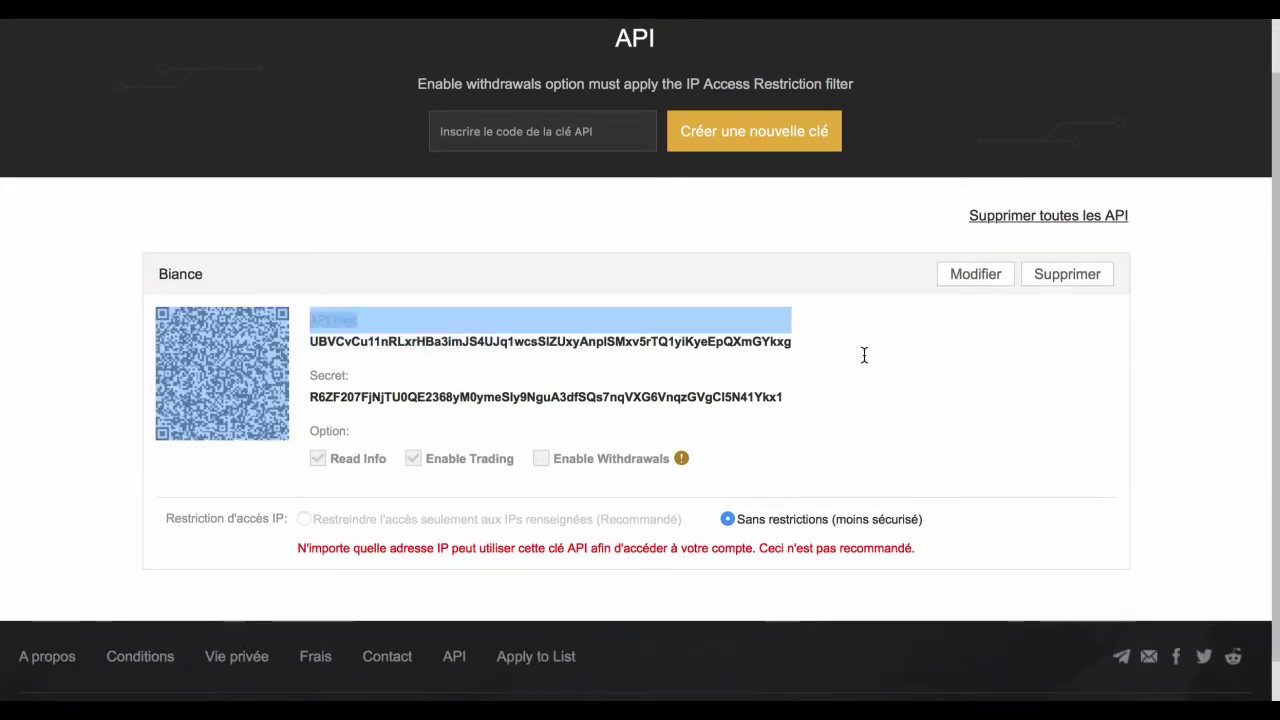
left_click_drag(311, 396, 754, 412)
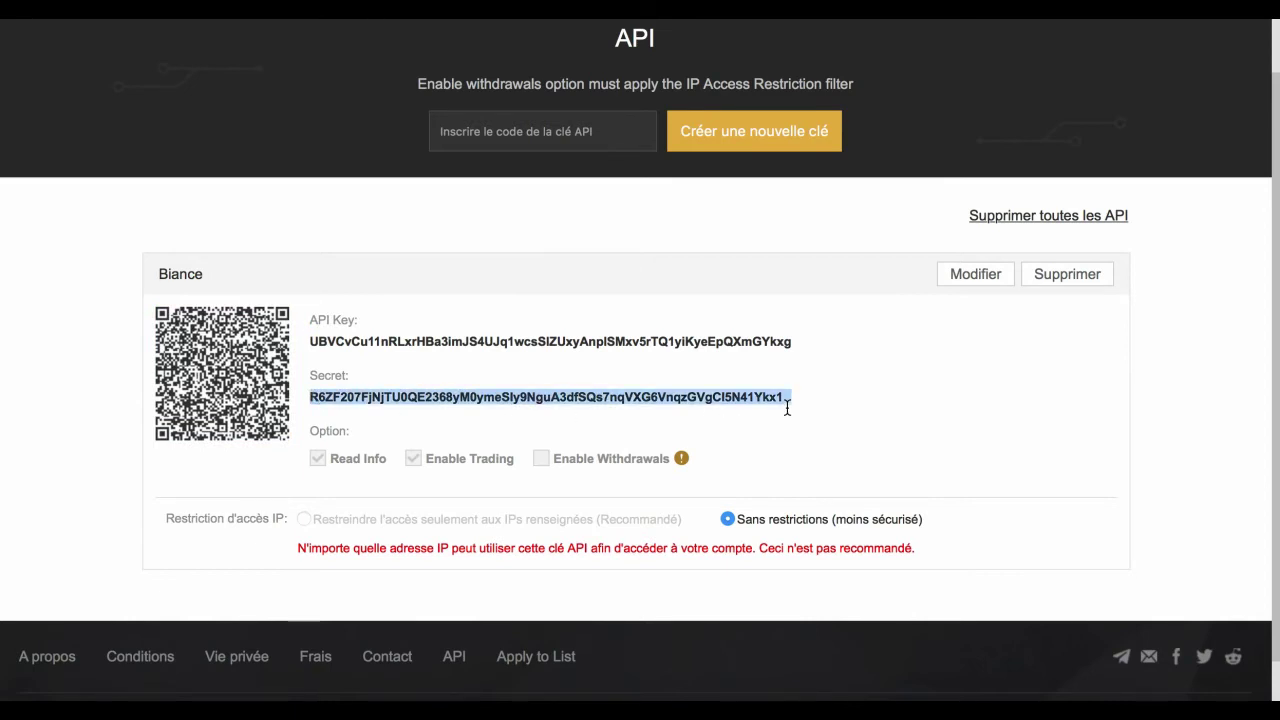
scroll(787, 407, "down", 1)
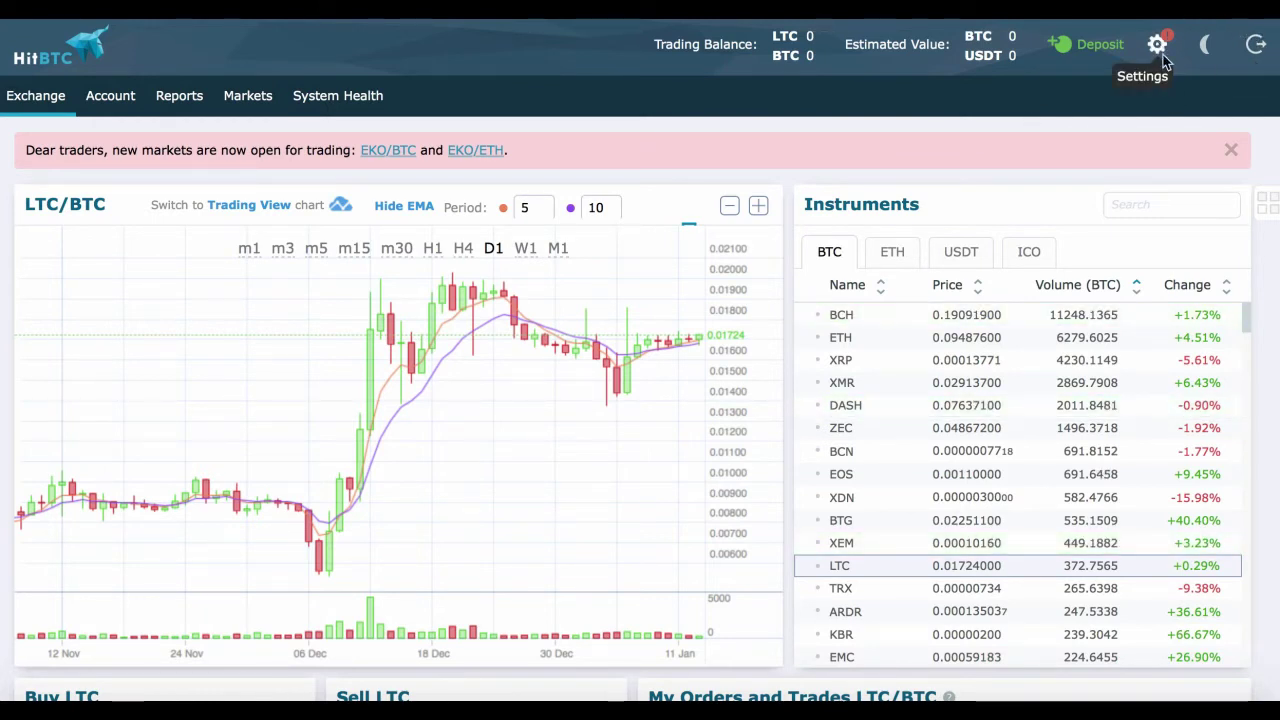
- Create a new HitBTC API key from the account settings' API keys section
left_click(1159, 46)
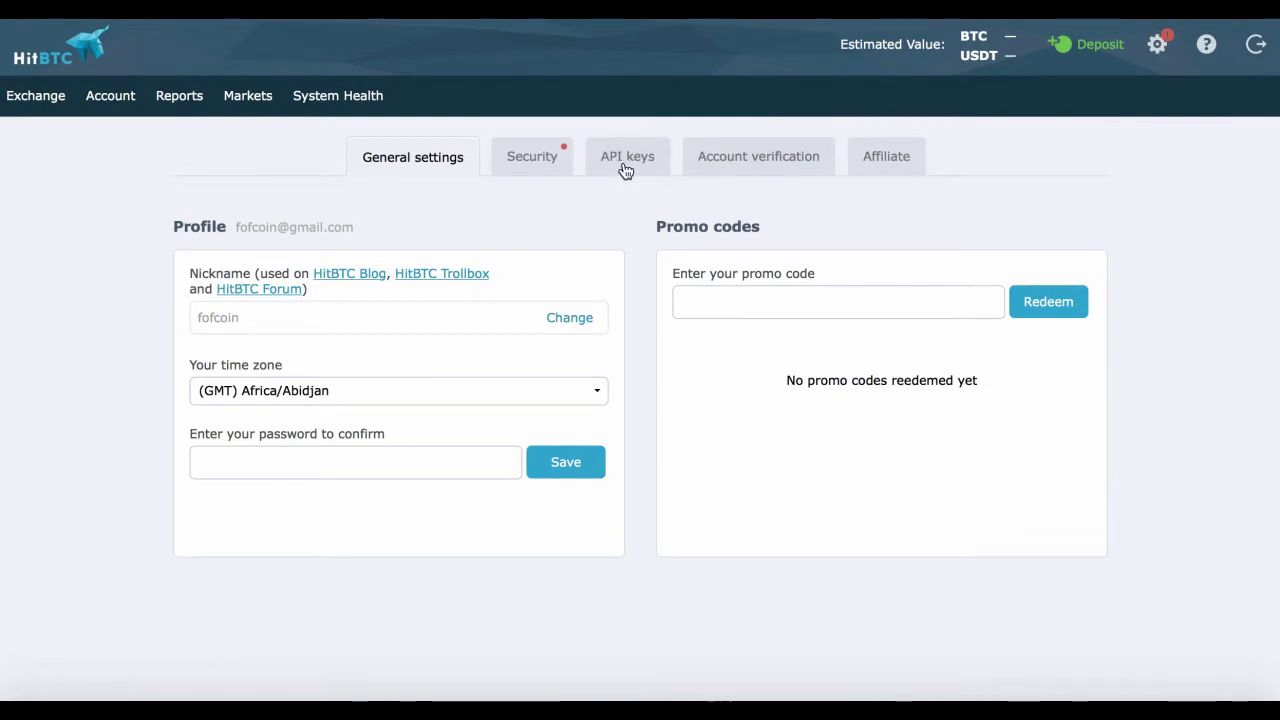
left_click(624, 164)
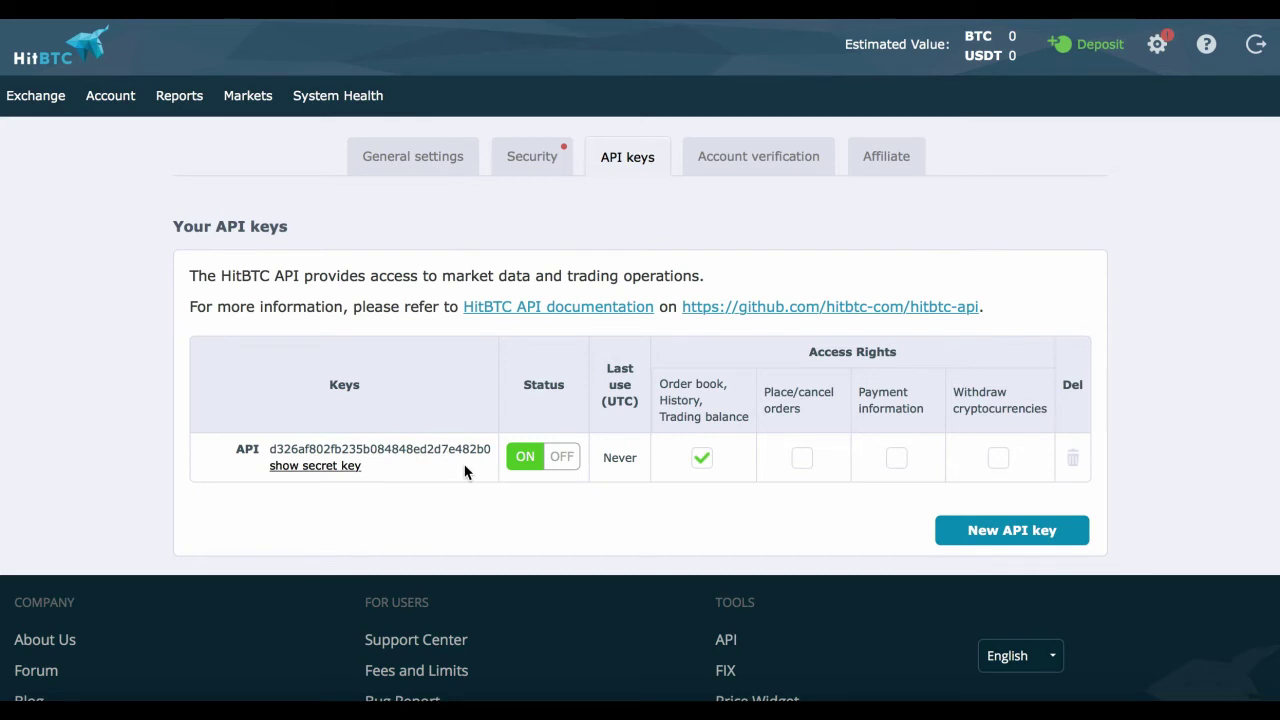
left_click(1007, 533)
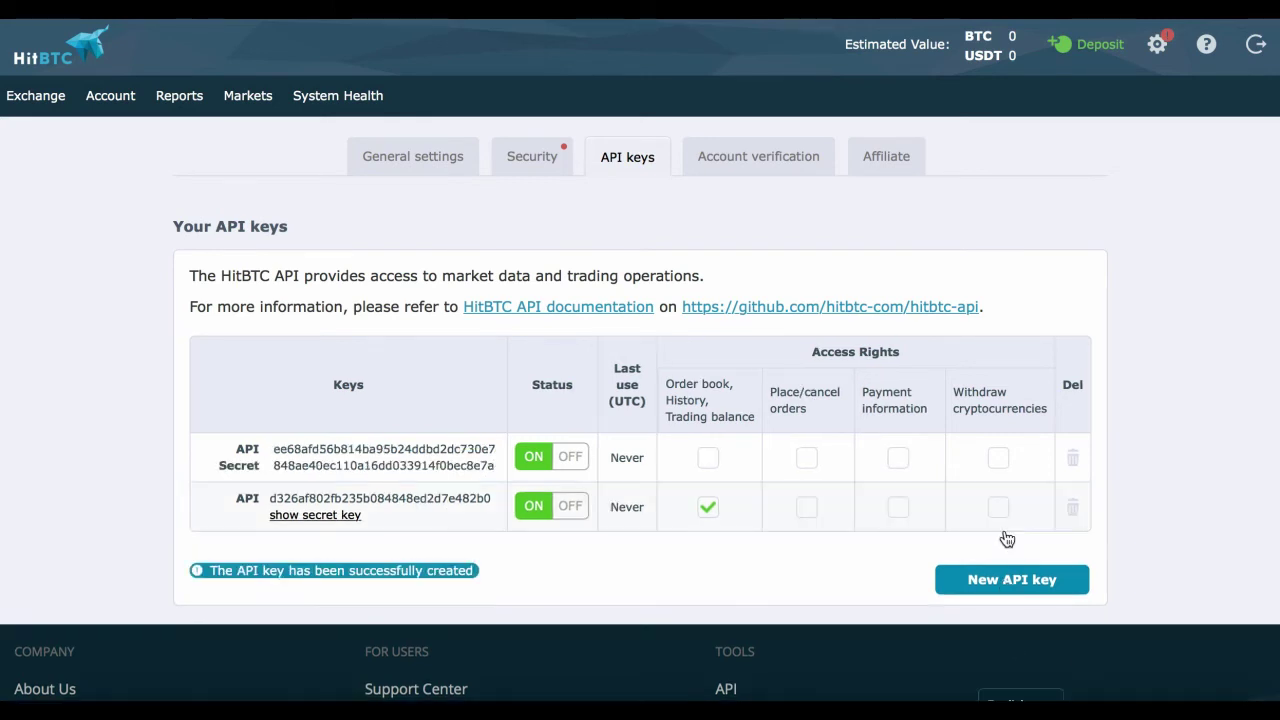
- Reveal the HitBTC secret key and select the secret and API key strings
left_click(308, 518)
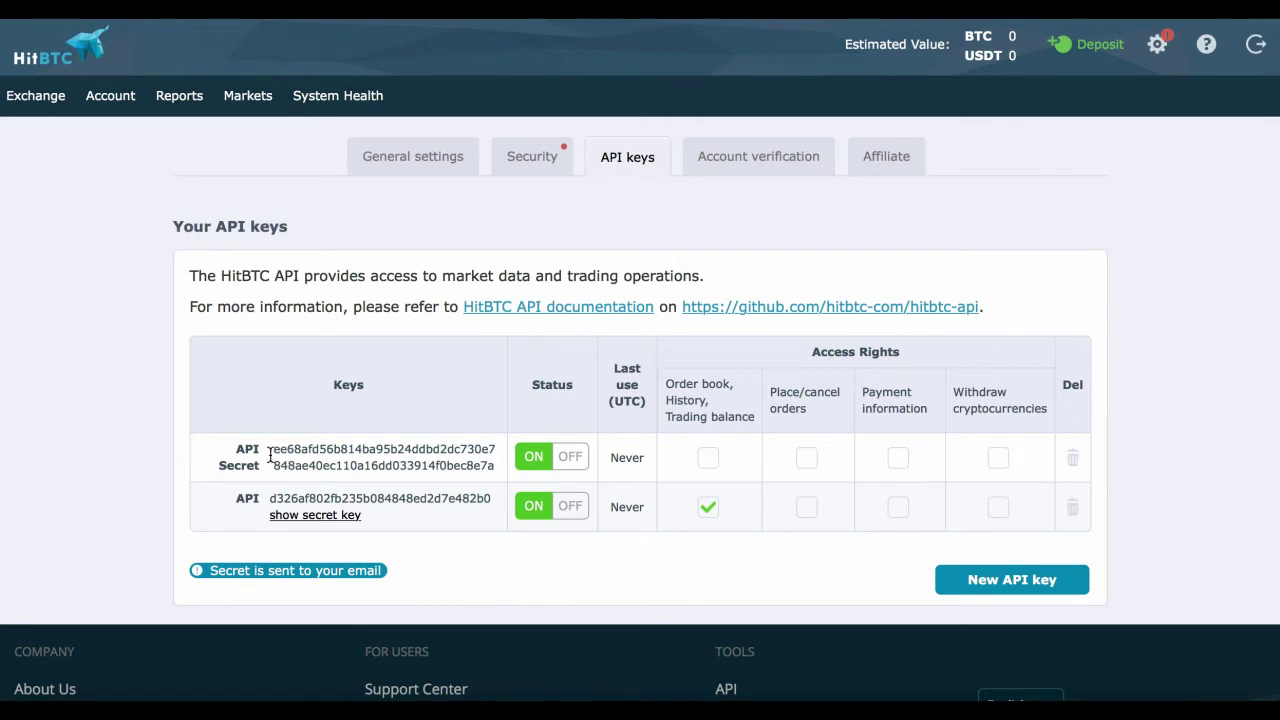
left_click_drag(272, 449, 496, 449)
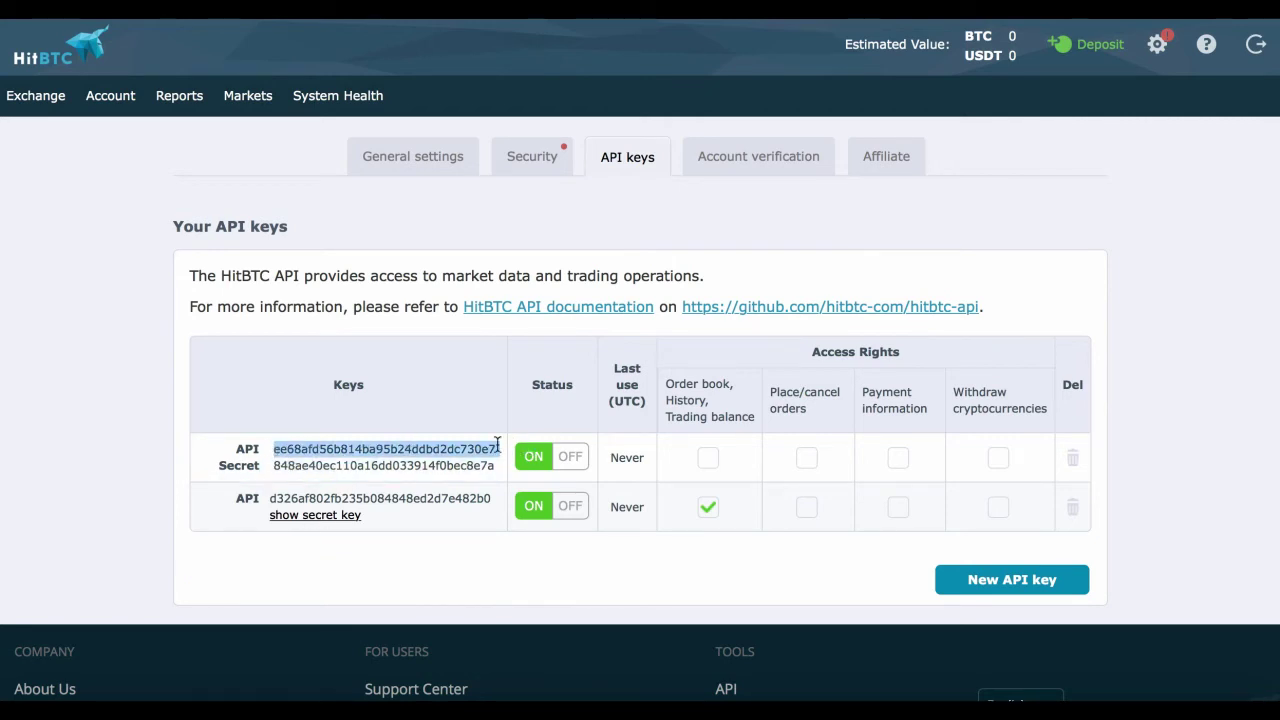
left_click_drag(276, 466, 510, 469)
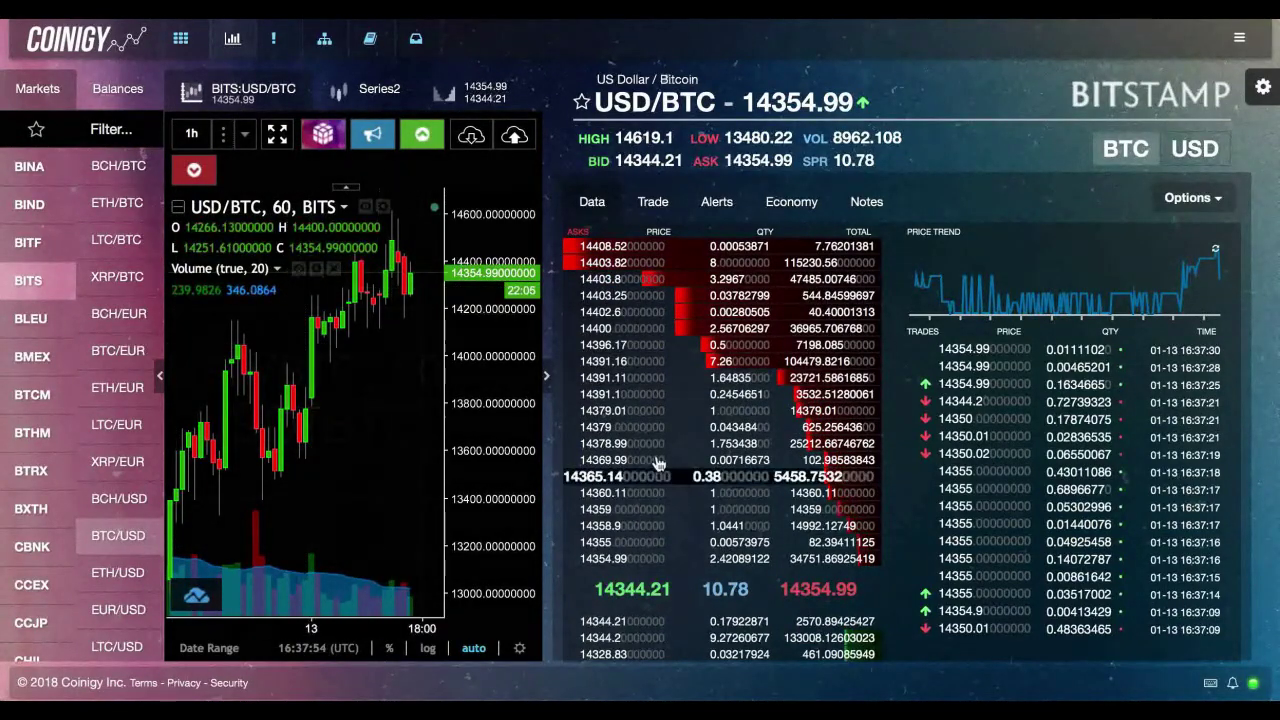
- From Accounts, begin a new exchange API account with BINA - Binance as the exchange
left_click(324, 42)
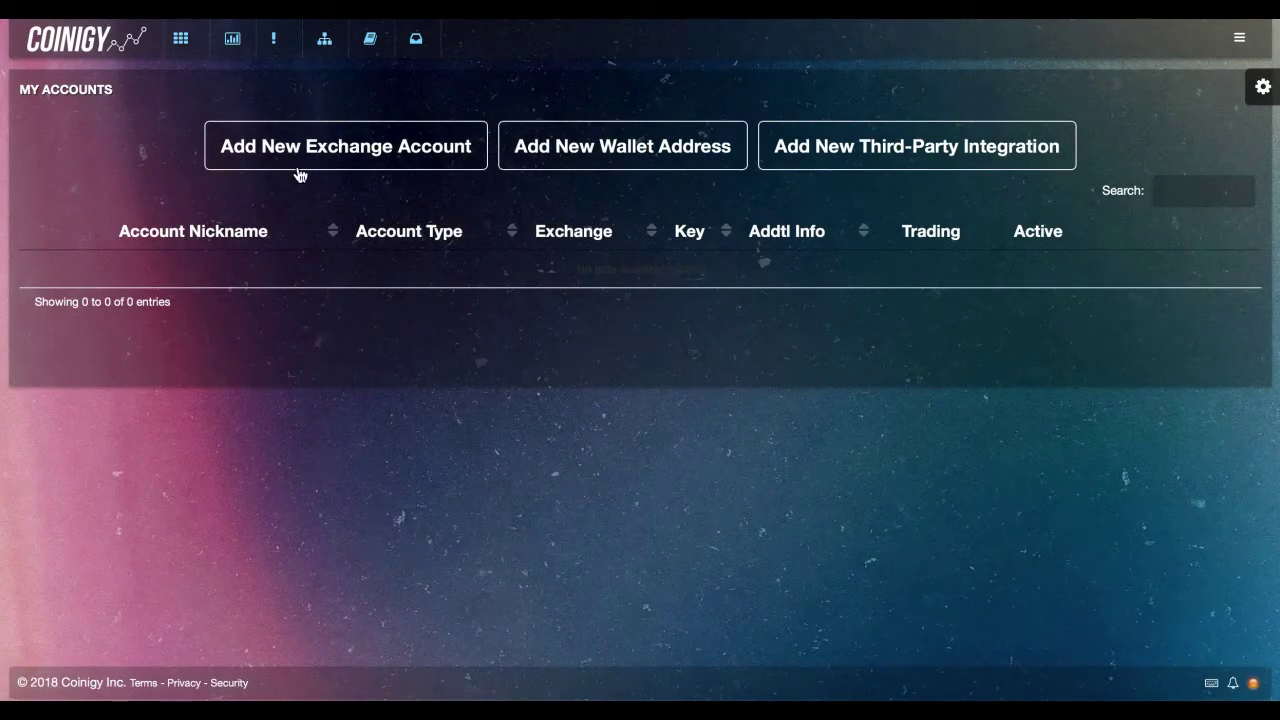
left_click(355, 156)
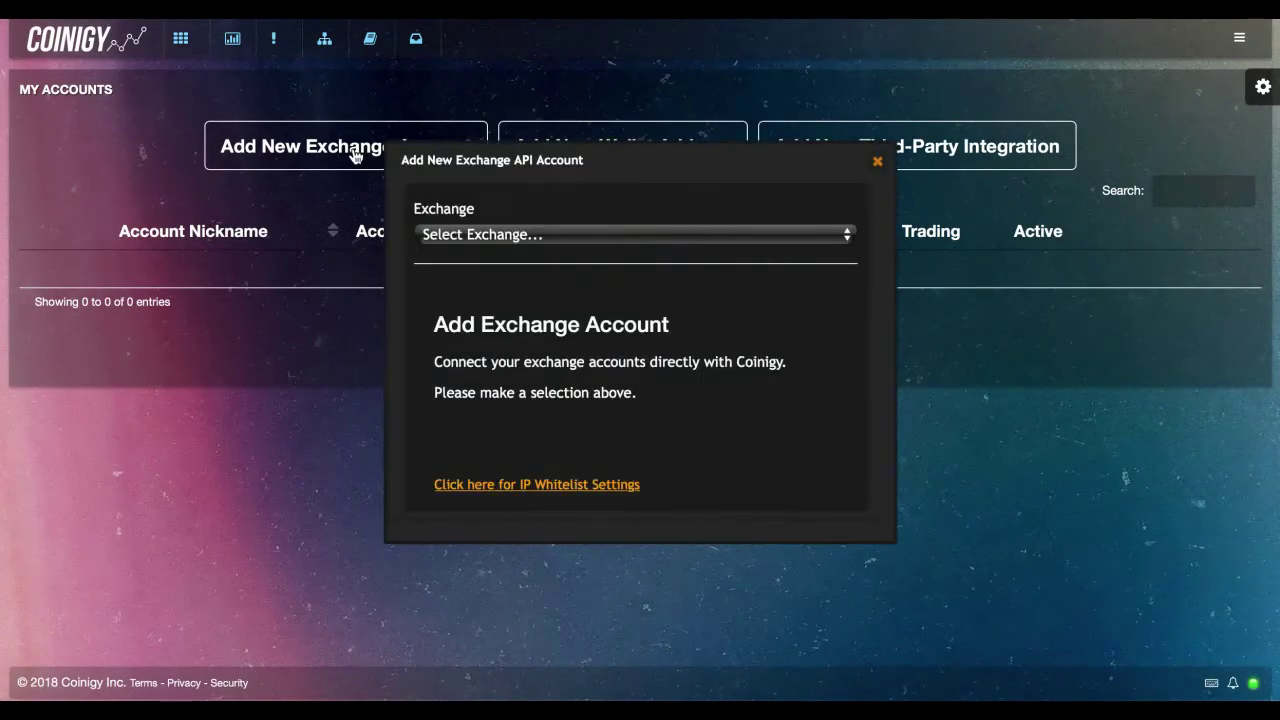
left_click(843, 245)
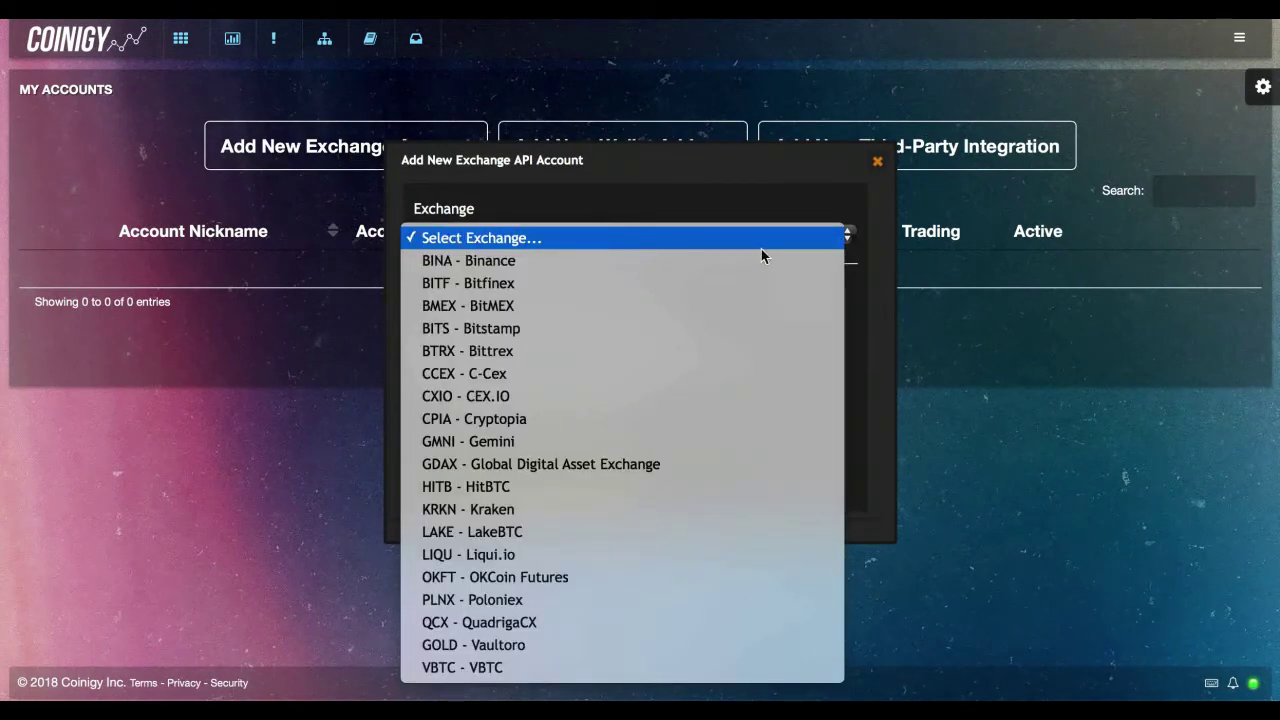
left_click(500, 262)
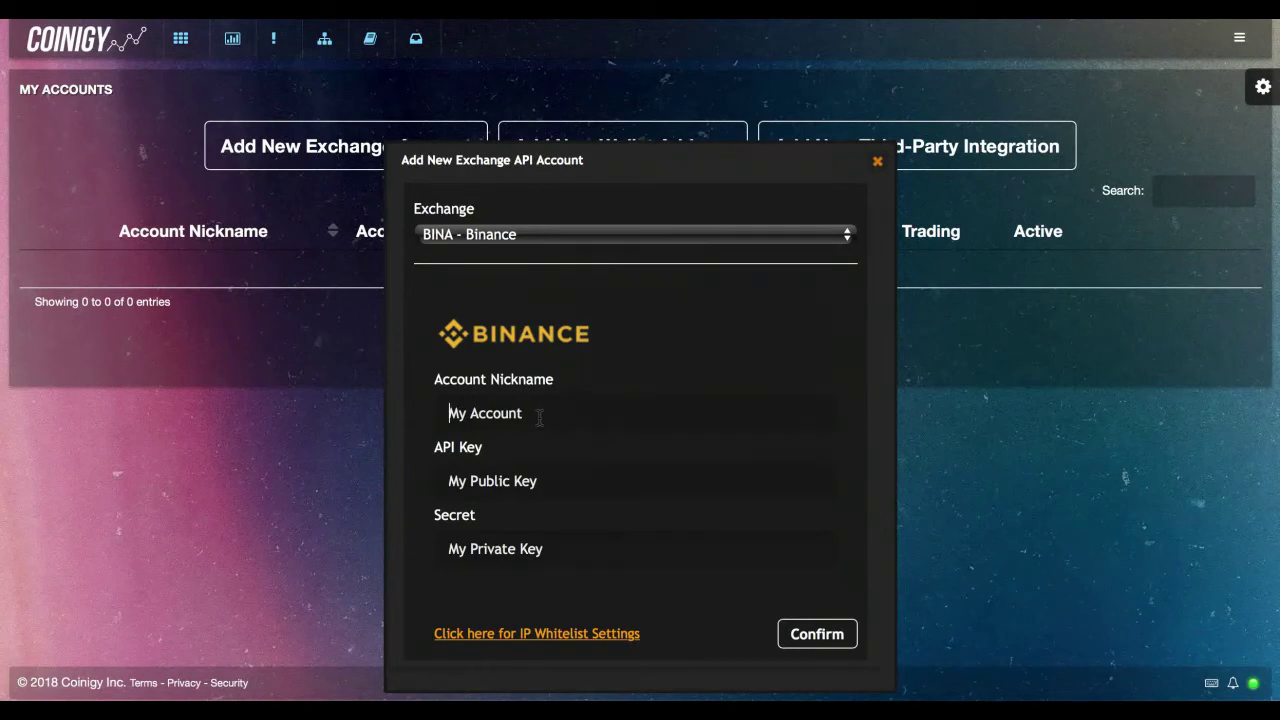
- Nickname the account Binance and paste in the Binance API key
type("Binance")
left_click(502, 482)
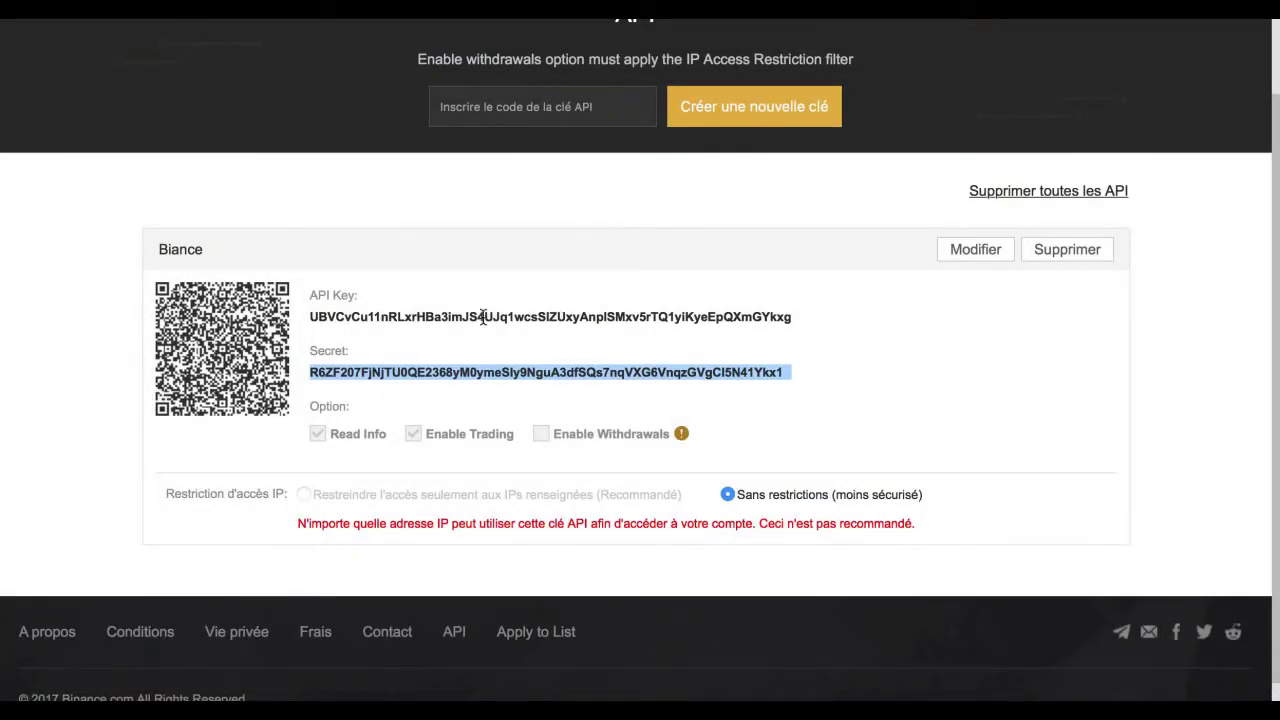
double_click(438, 316)
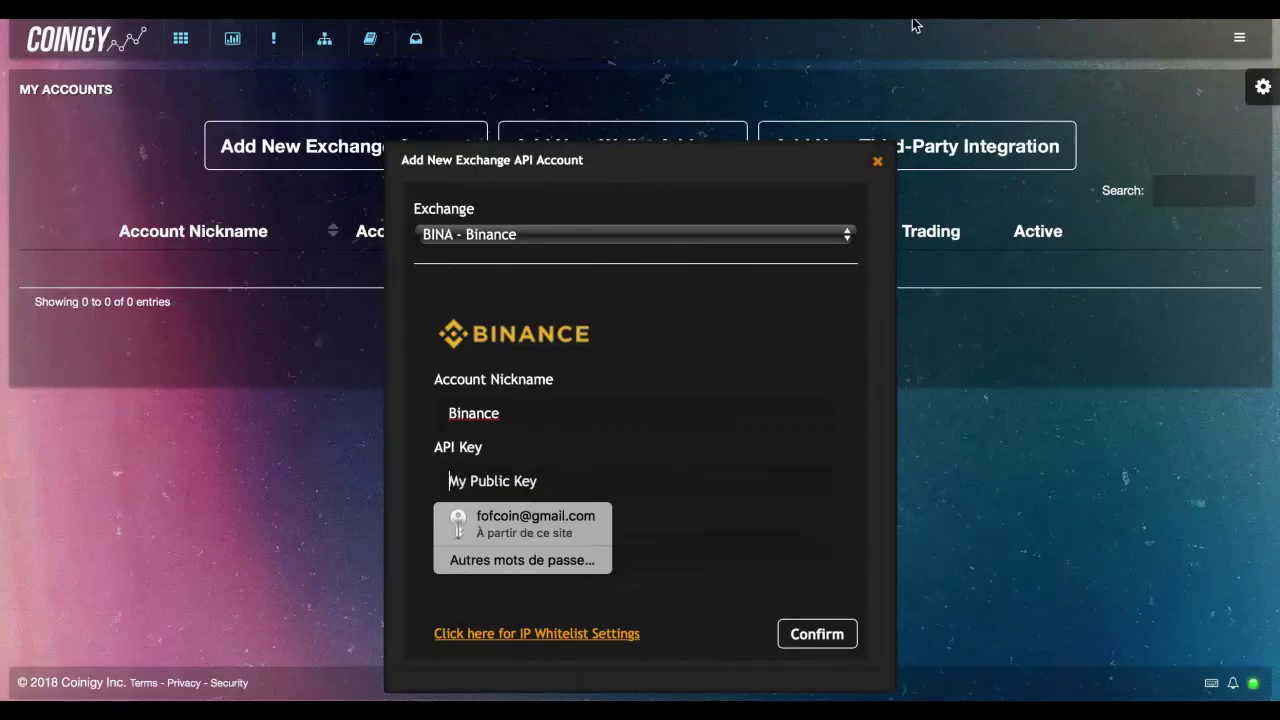
key("super+v")
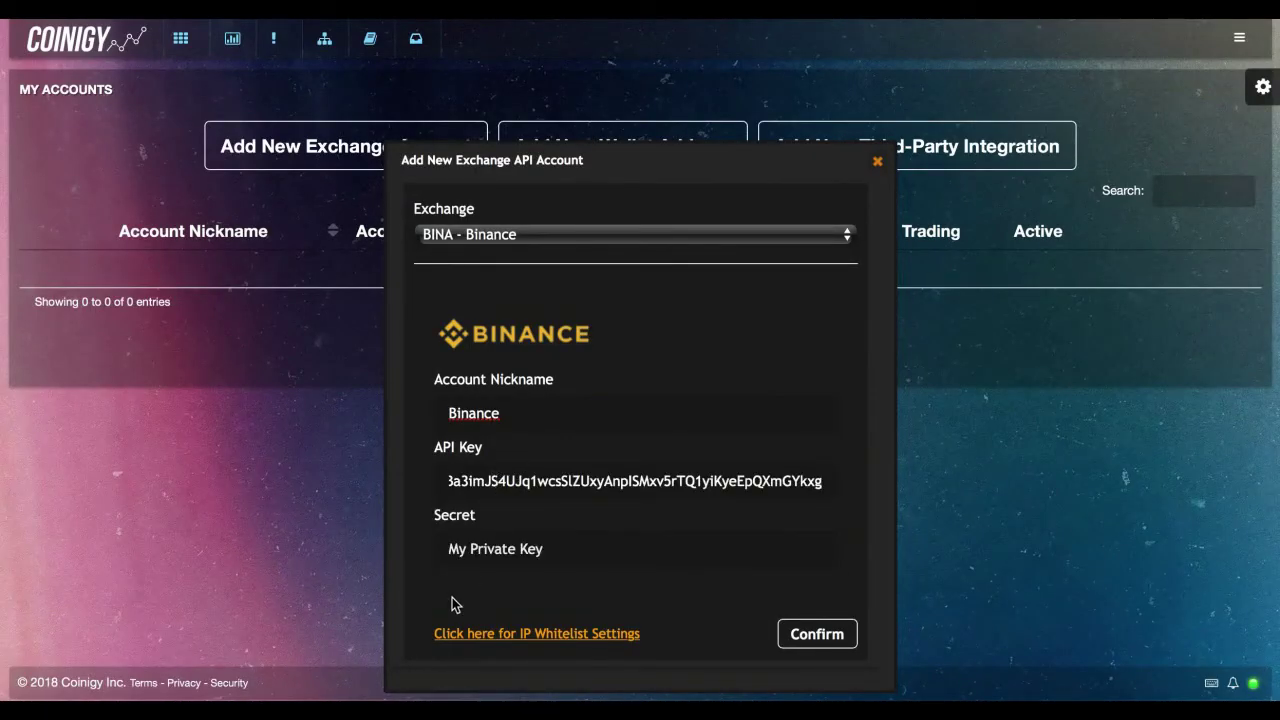
- Paste the Binance secret, then submit and confirm adding the API account
left_click(503, 557)
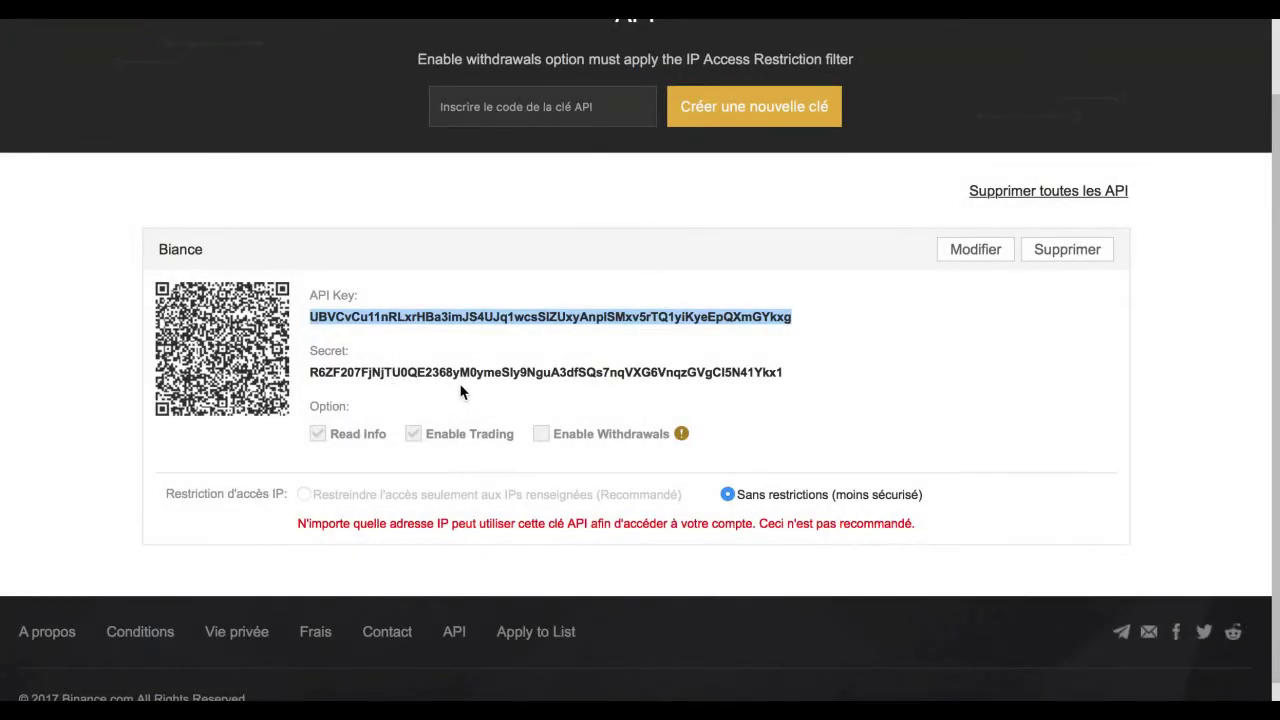
left_click(460, 366)
double_click(460, 366)
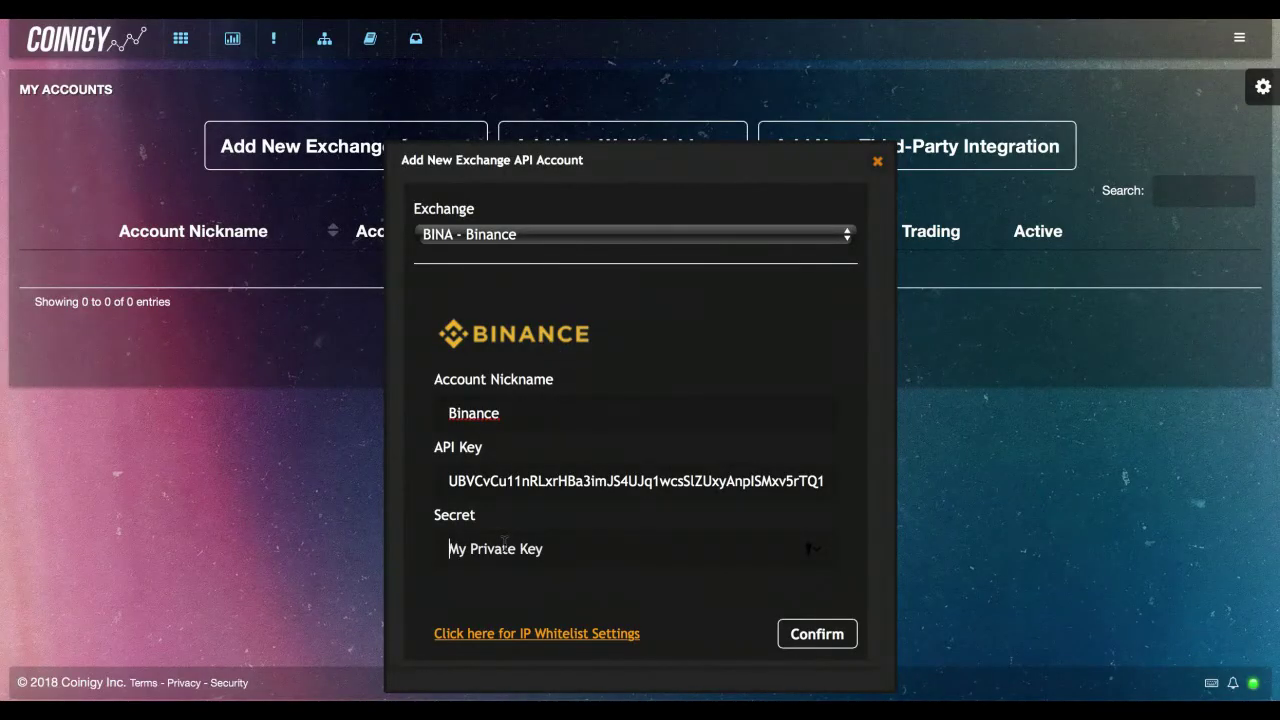
key("ctrl+v")
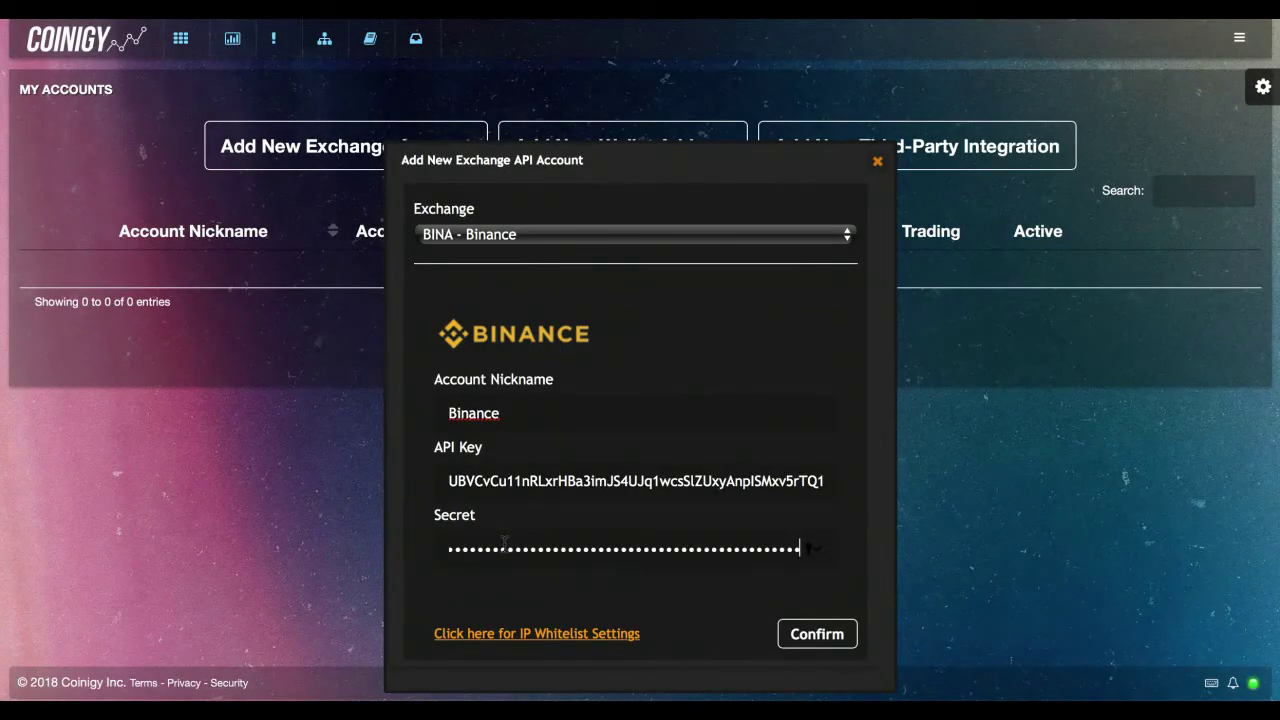
left_click(835, 635)
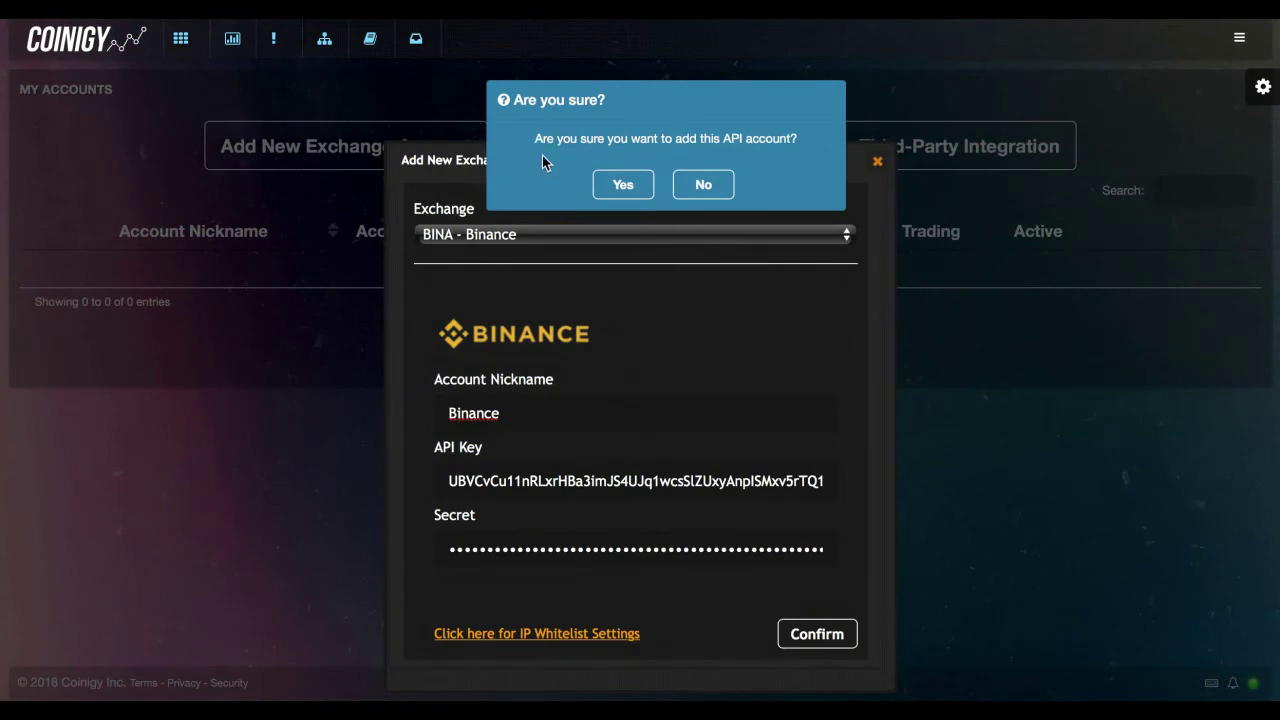
left_click(620, 185)
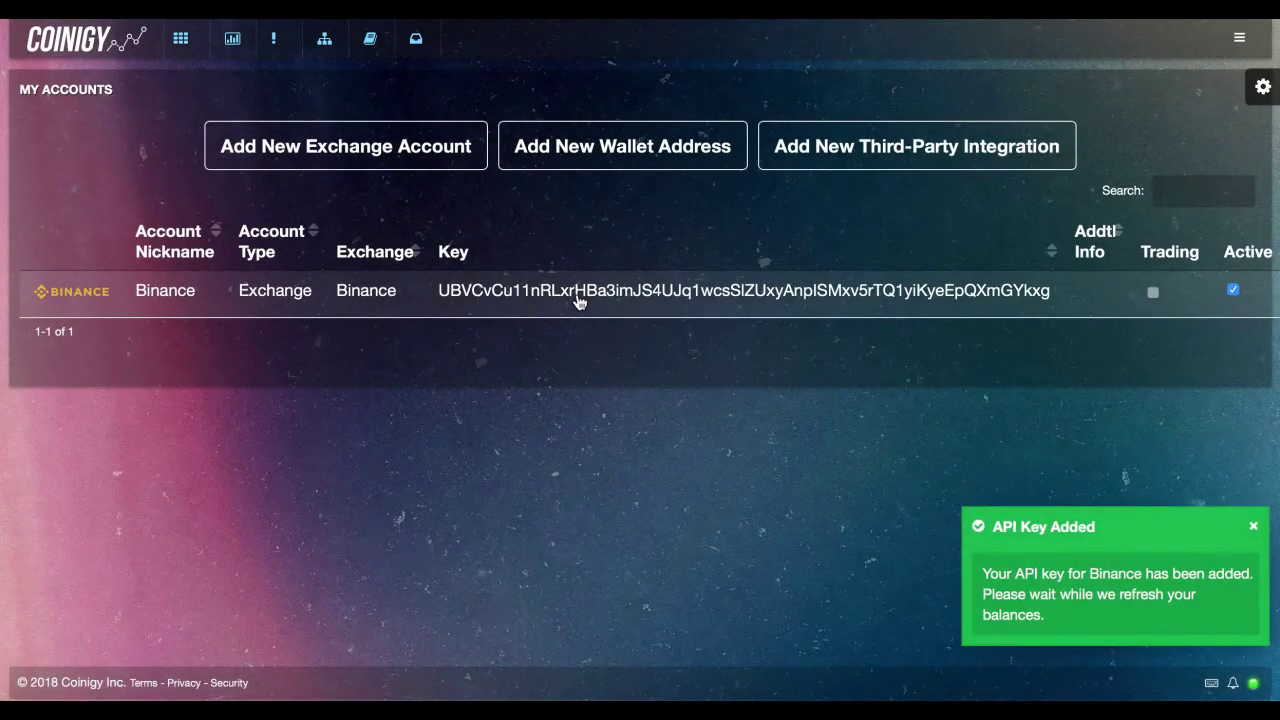
- Start another exchange account with CPIA - Cryptopia chosen and enter its Cryptopia nickname
left_click(366, 160)
left_click(690, 238)
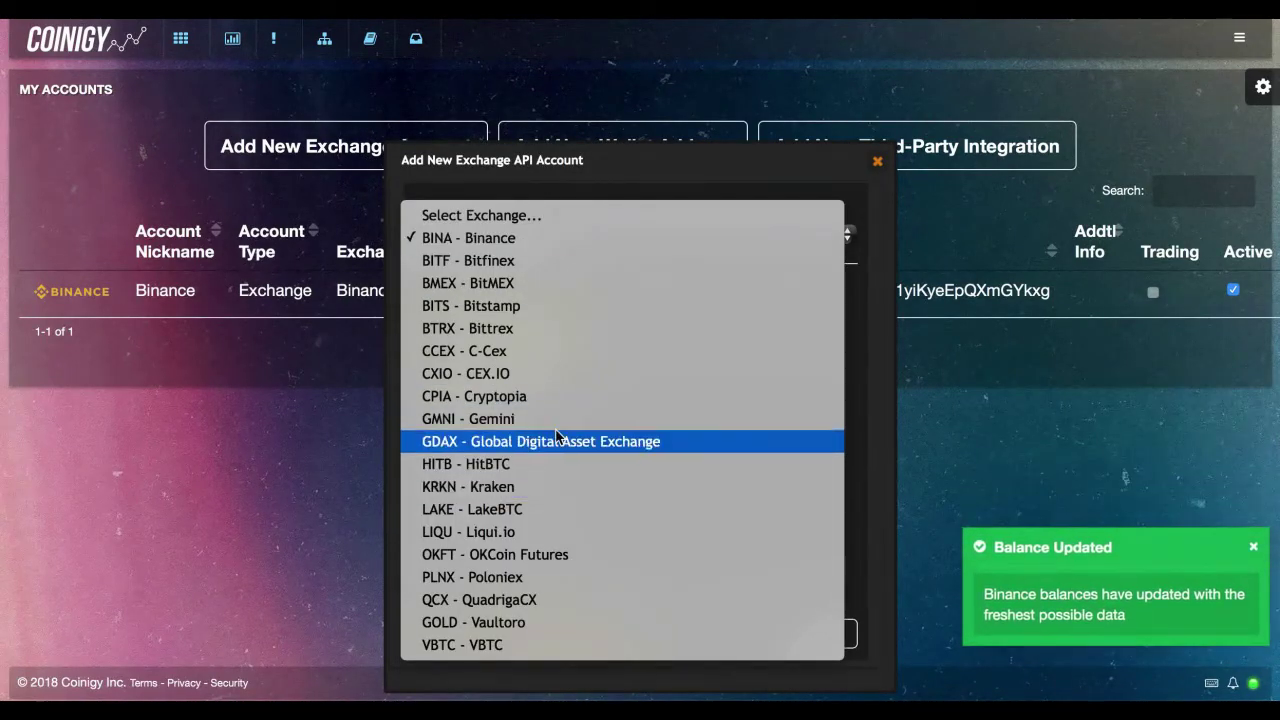
left_click(533, 403)
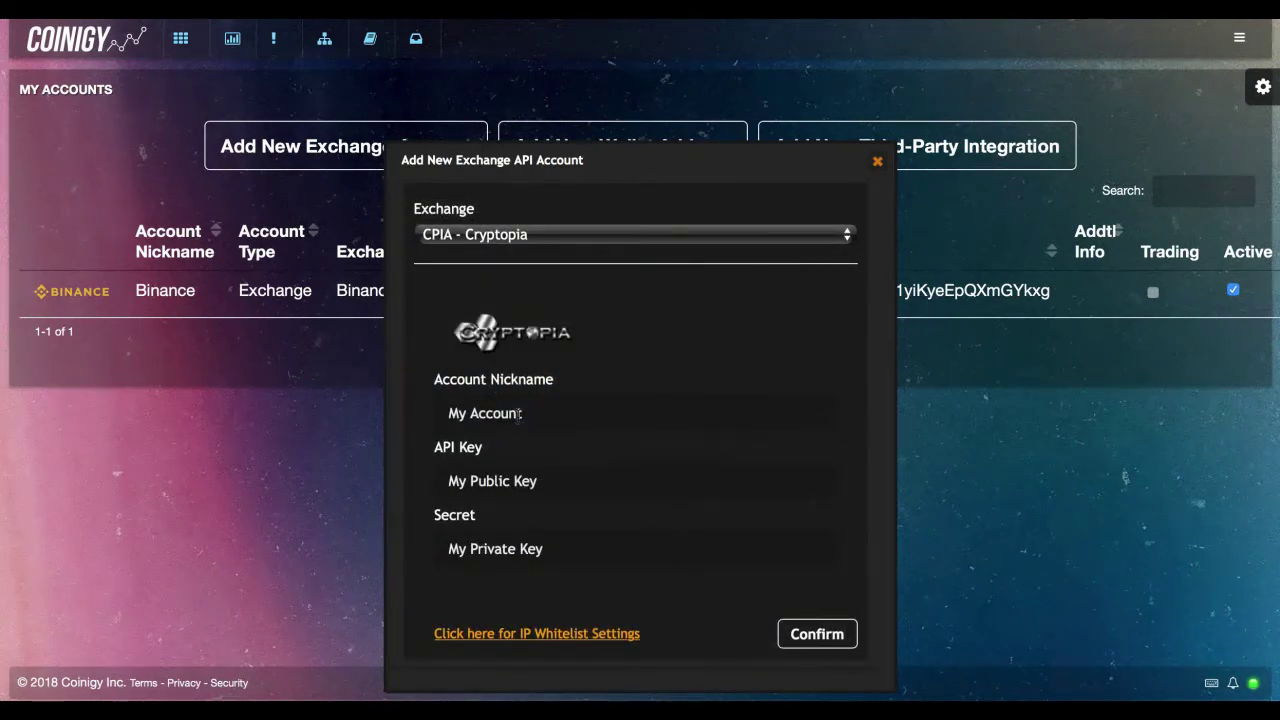
left_click(519, 413)
type("C")
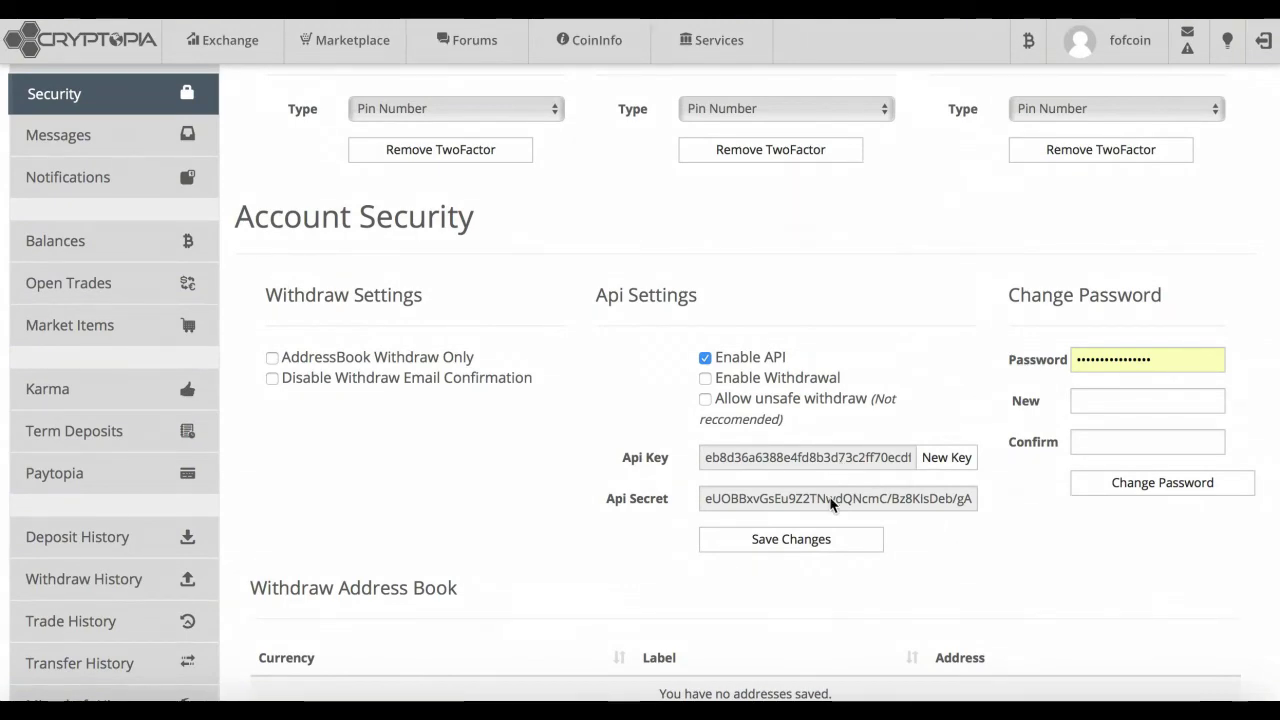
- Copy the Cryptopia API key and paste it into the form
scroll(840, 463, "down", 5)
scroll(862, 318, "up", 3)
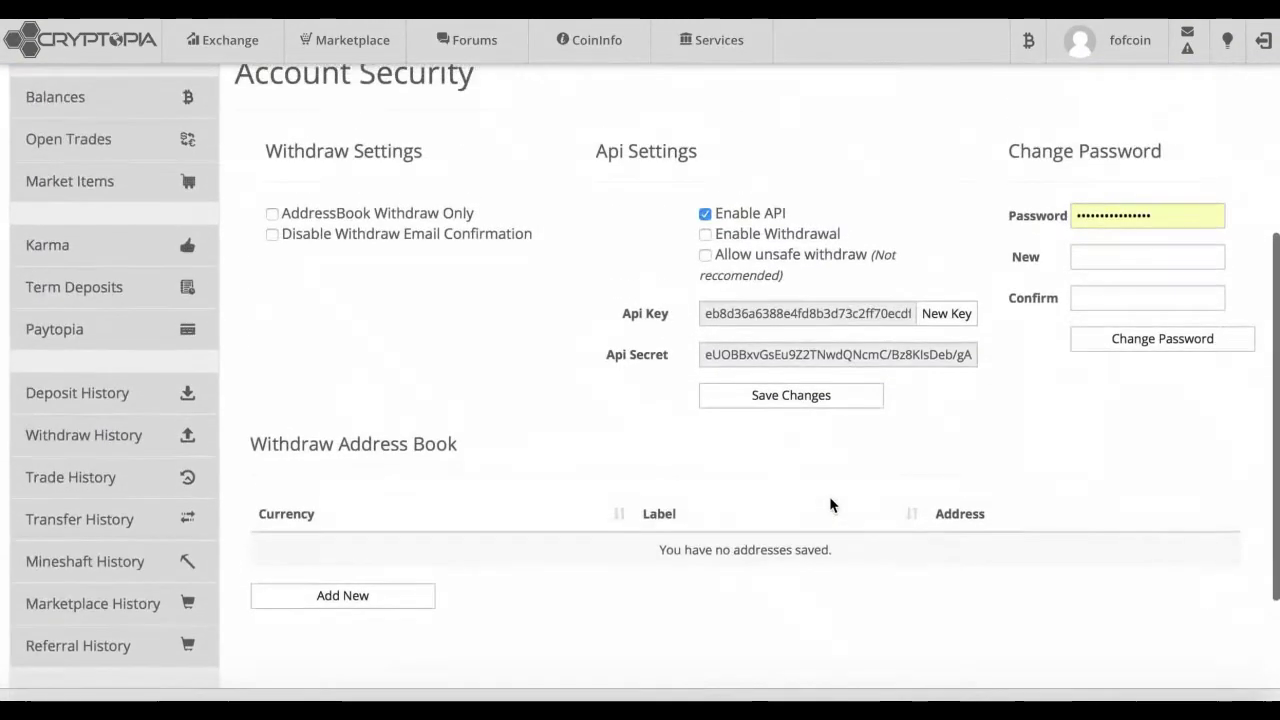
double_click(856, 314)
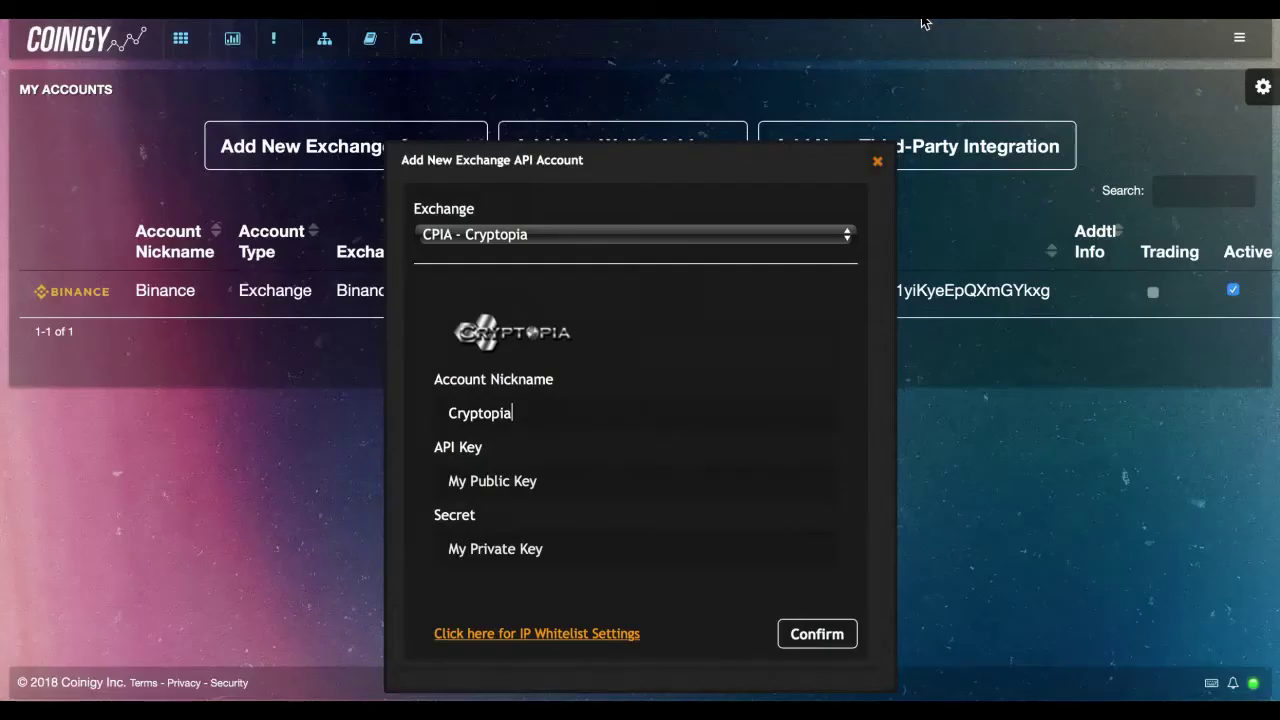
left_click(563, 483)
key("super+v")
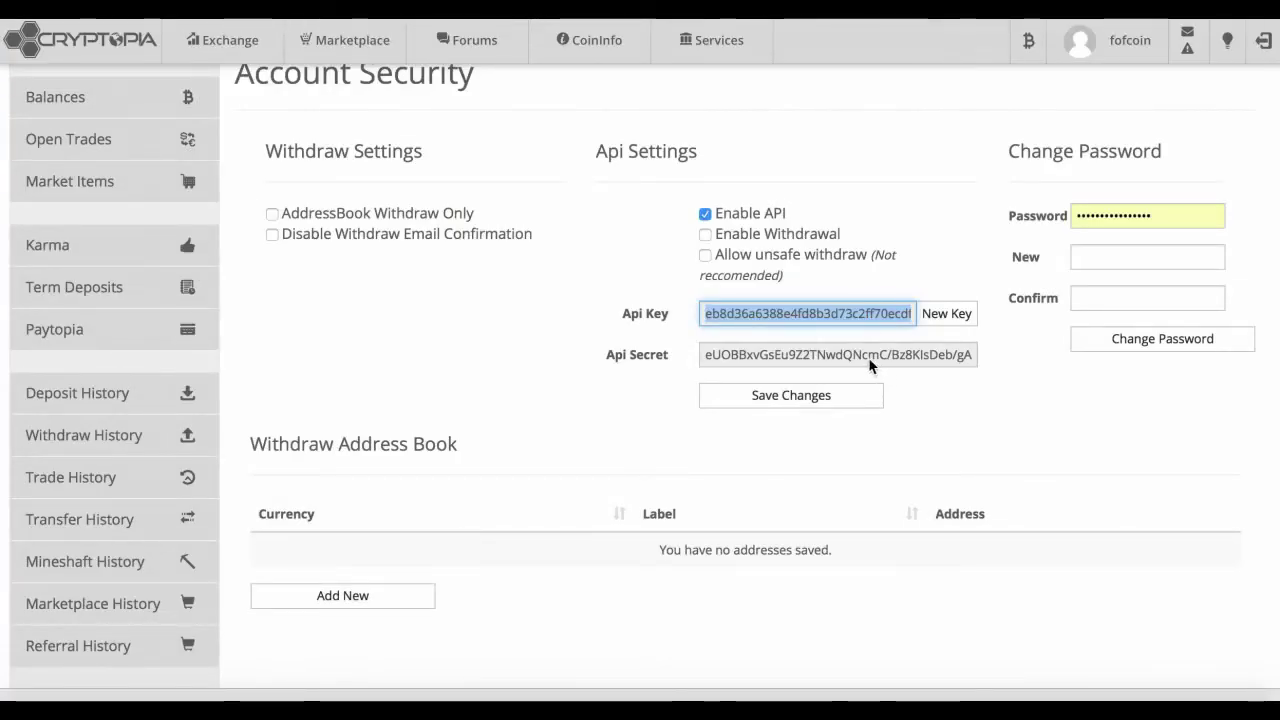
- Paste the Cryptopia secret, then submit and confirm adding the API account
triple_click(868, 357)
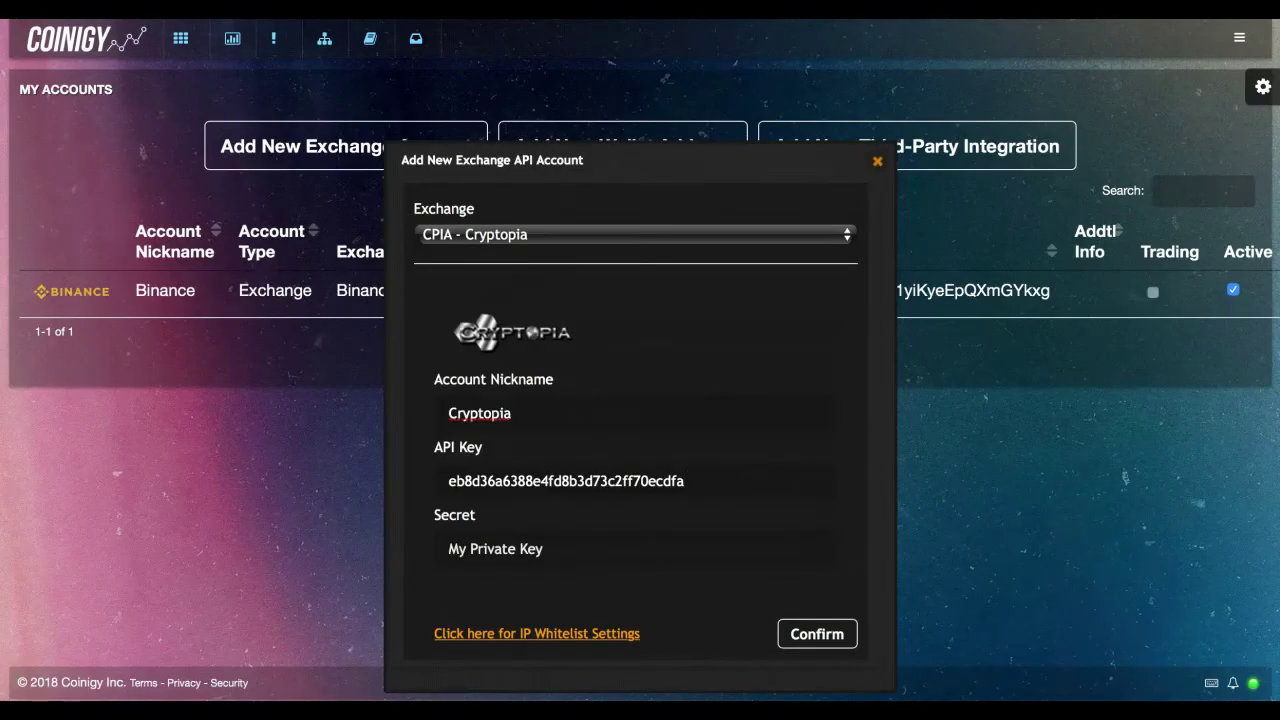
left_click(509, 553)
key("ctrl+v")
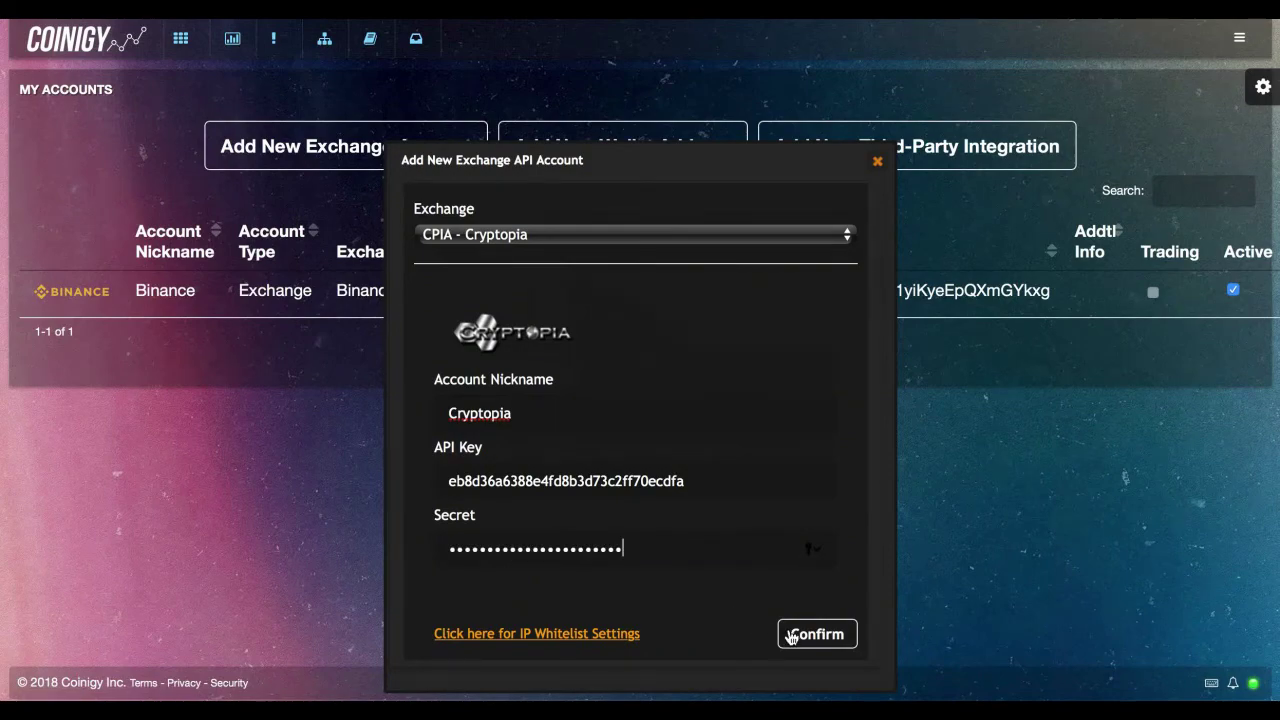
left_click(810, 636)
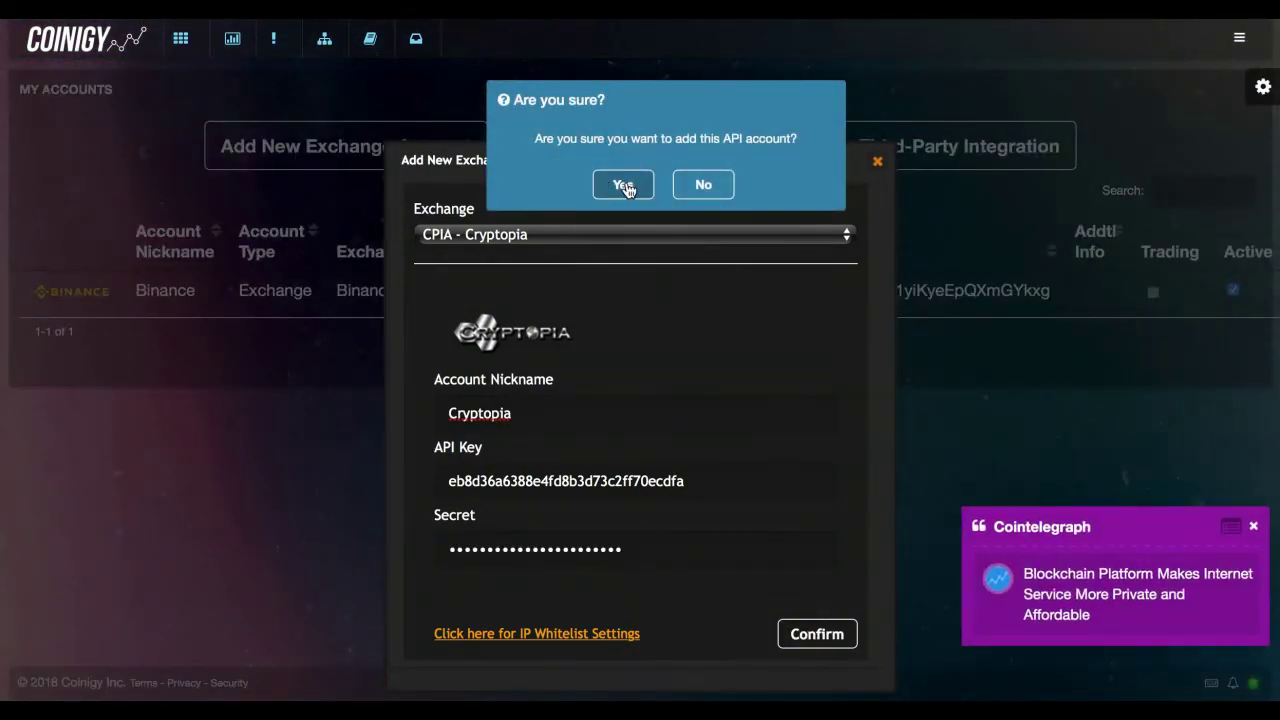
left_click(622, 186)
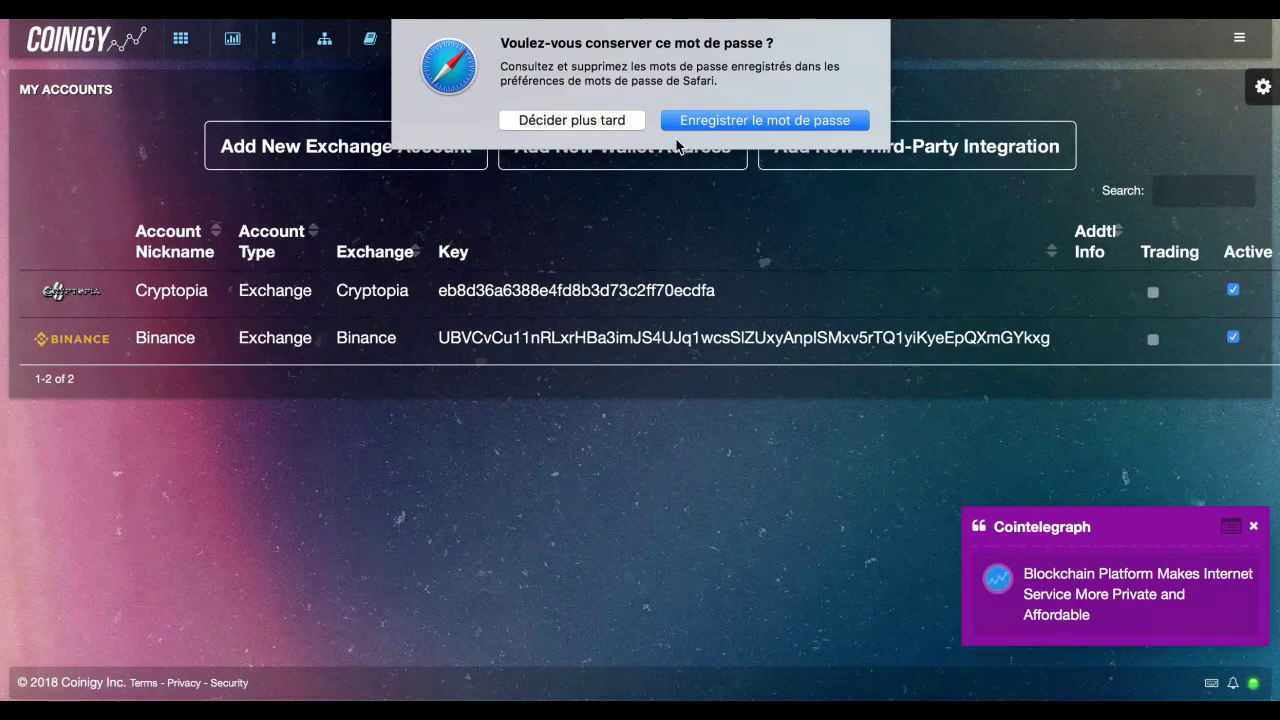
- Save the Coinigy login in Safari via 'Enregistrer le mot de passe'
left_click(748, 121)
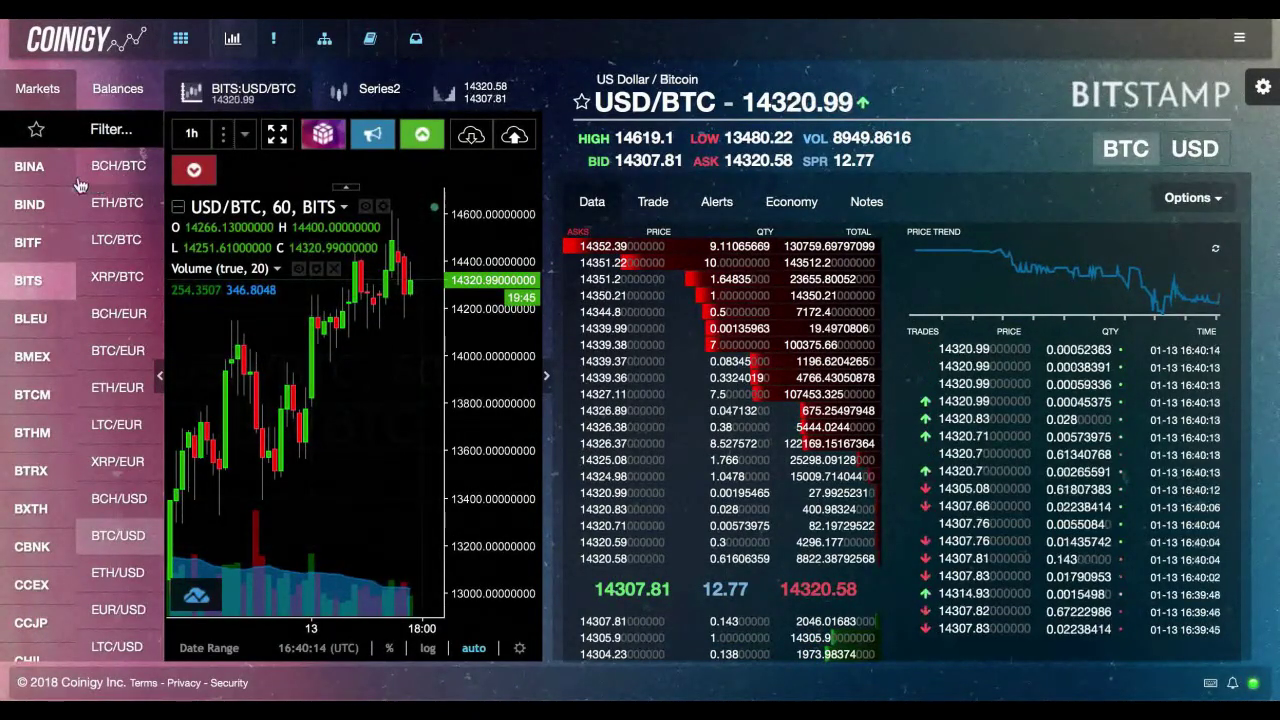
- Open the ADA/BTC market under BINA and scroll through its recent trades
left_click(37, 174)
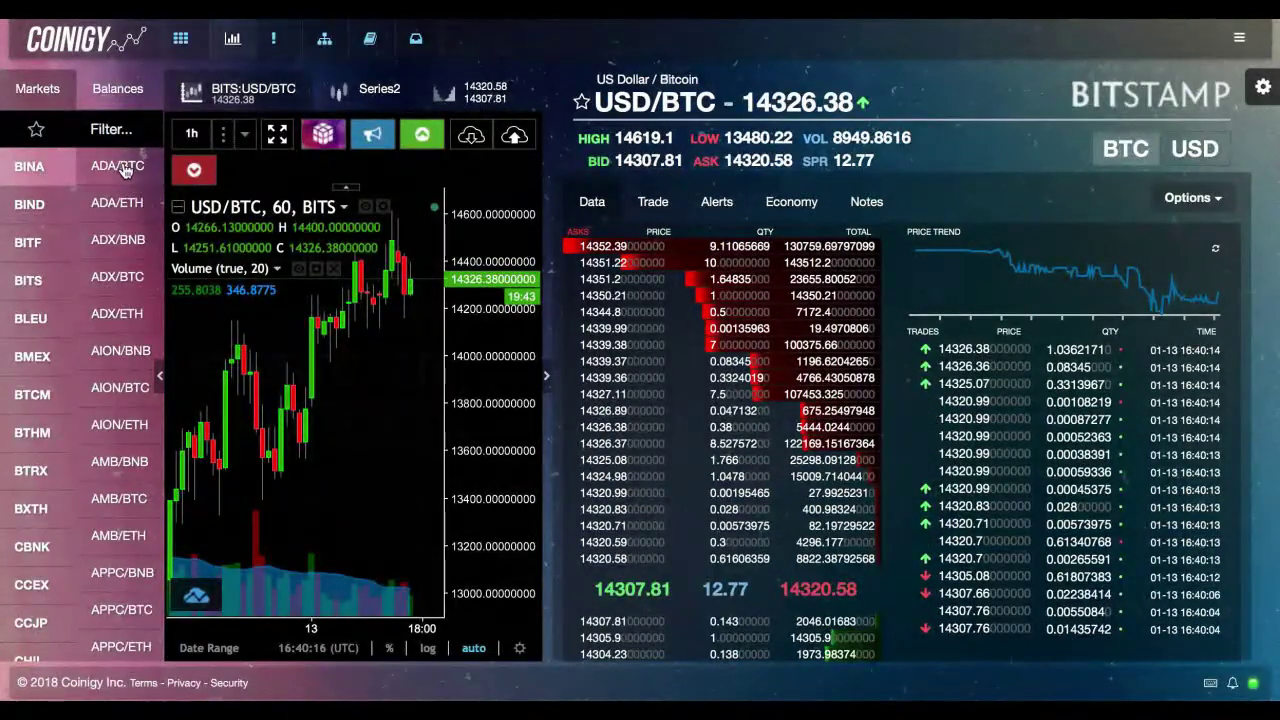
left_click(124, 166)
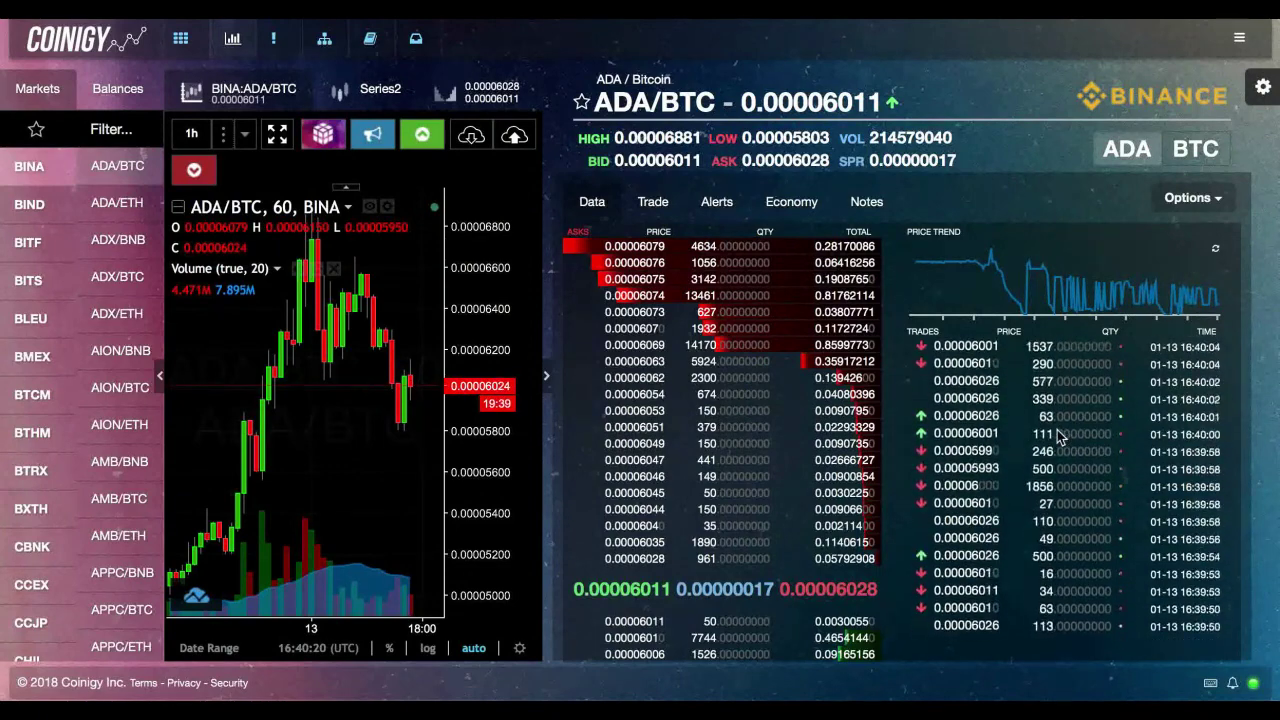
scroll(1058, 432, "down", 3)
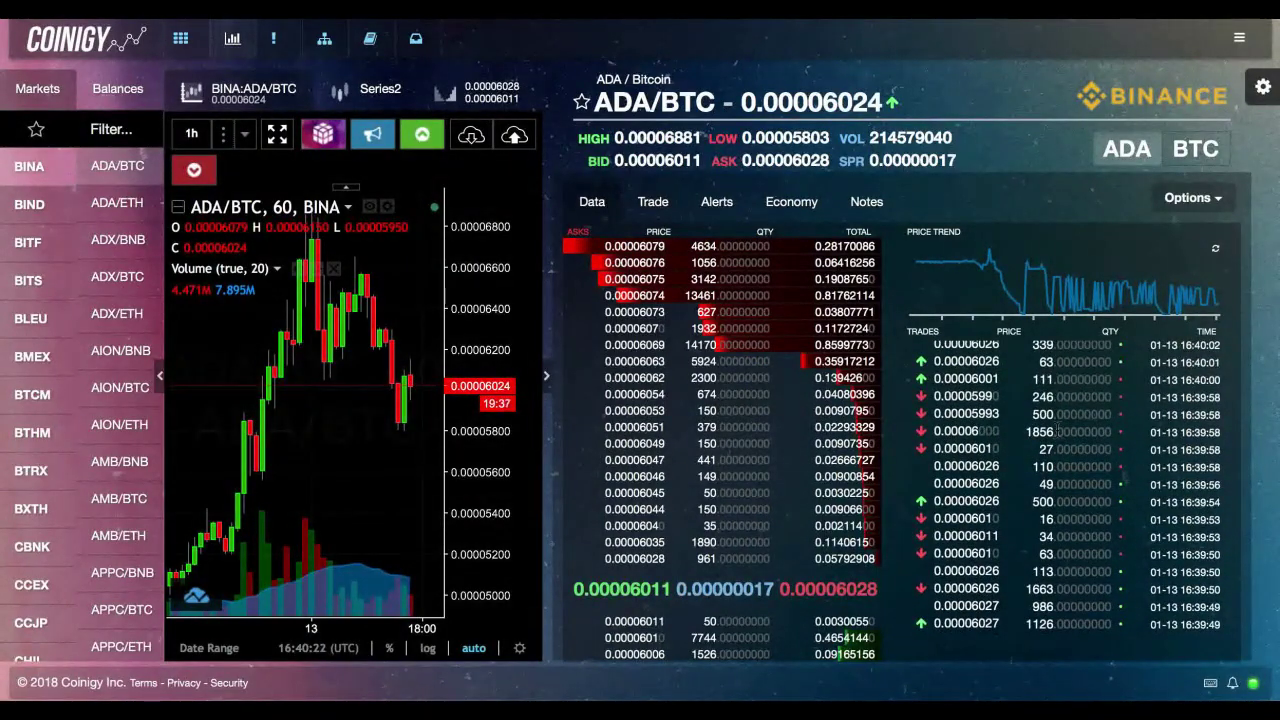